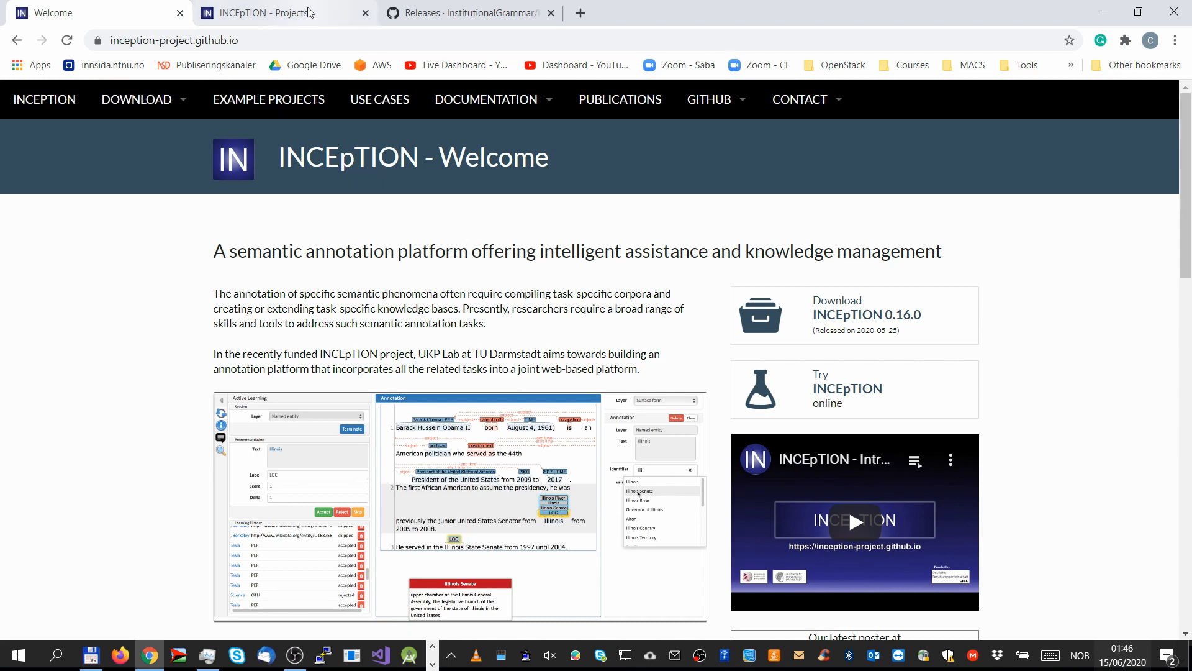
Look at the empty INCEpTION projects page, then review the IG-Inception-Layers releases on GitHub, from v0.2.0 back to v0.1.0
left_click(304, 25)
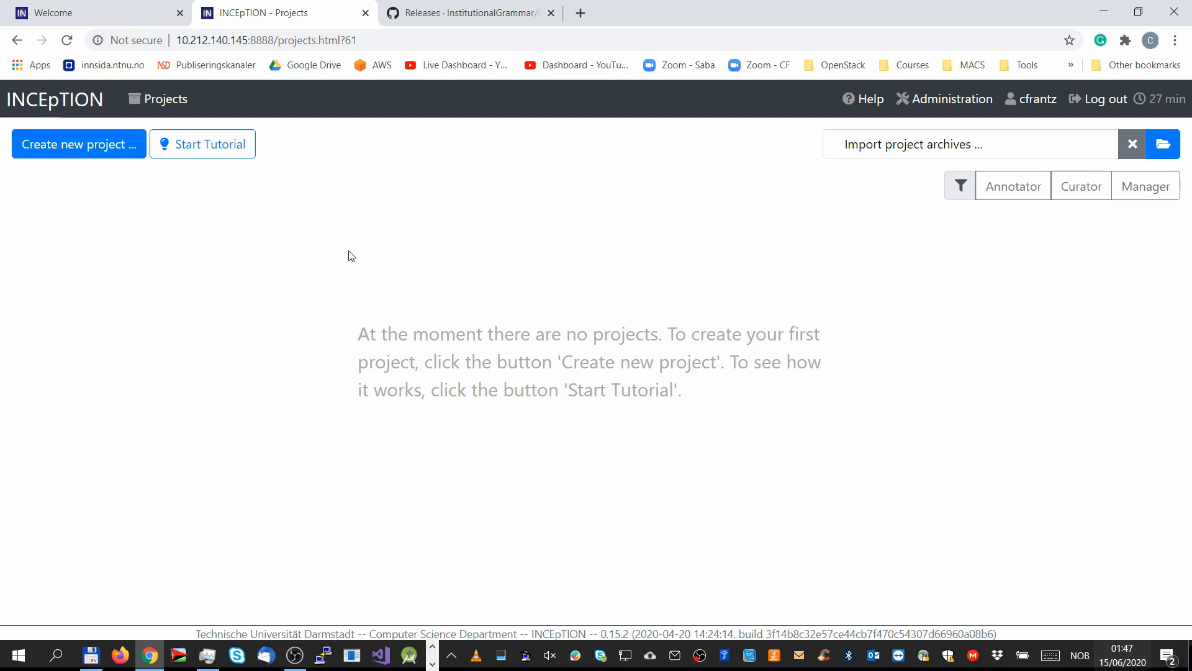
left_click(502, 18)
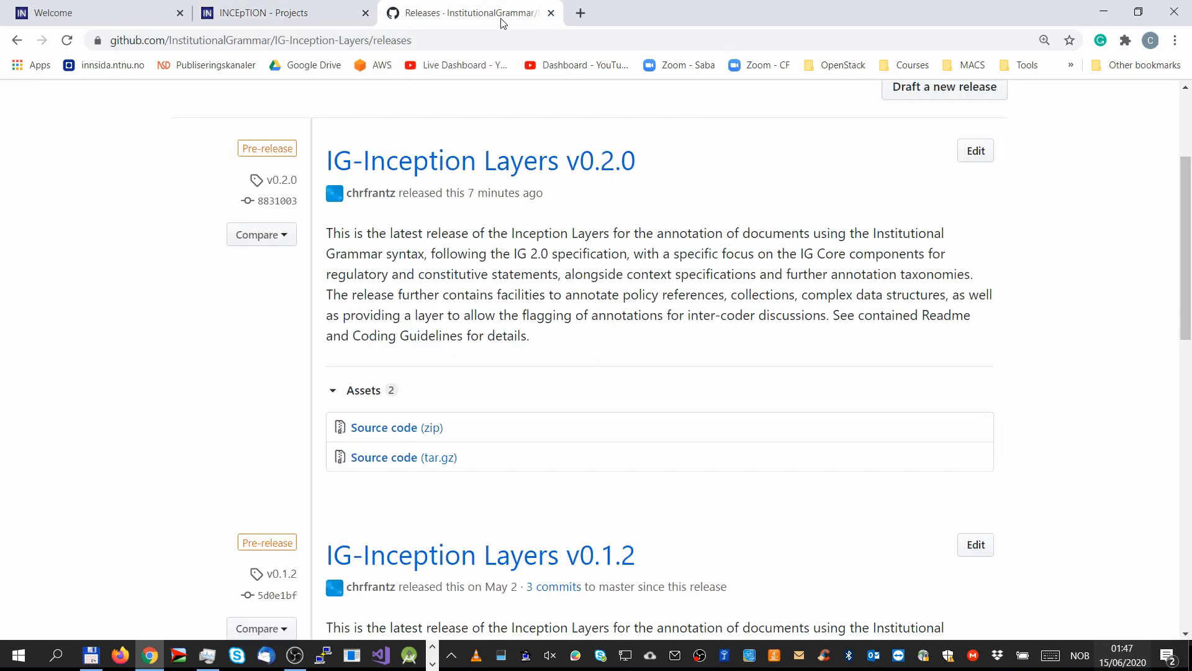
scroll(596, 248, "up", 3)
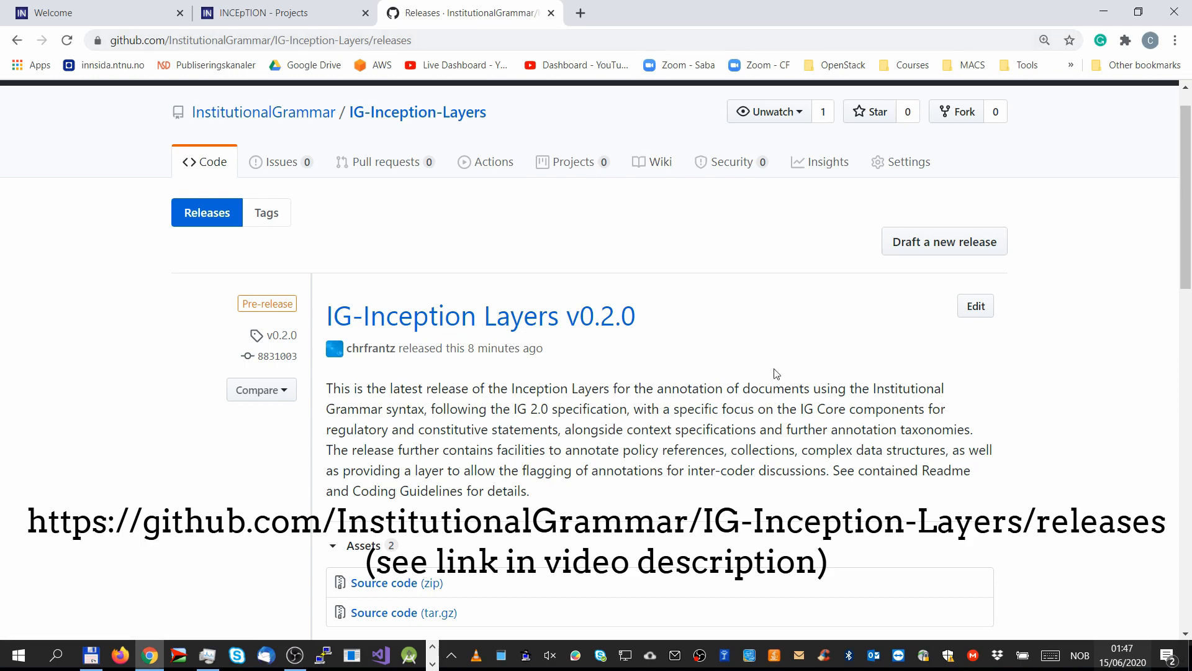
scroll(775, 373, "down", 10)
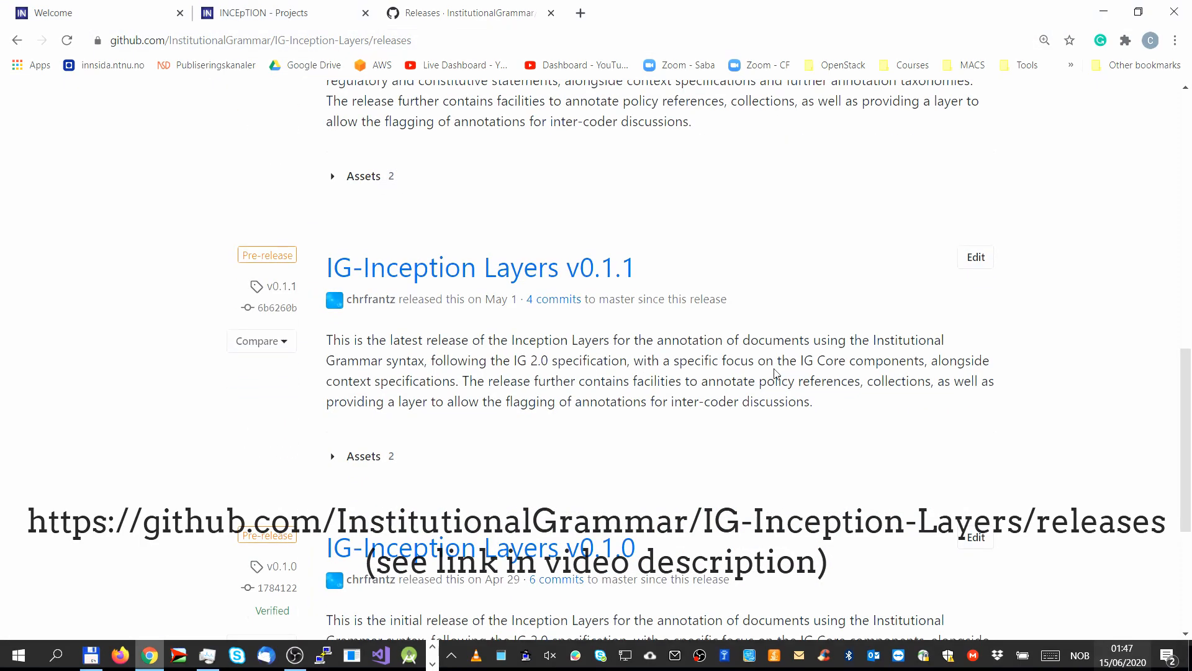
scroll(775, 372, "up", 10)
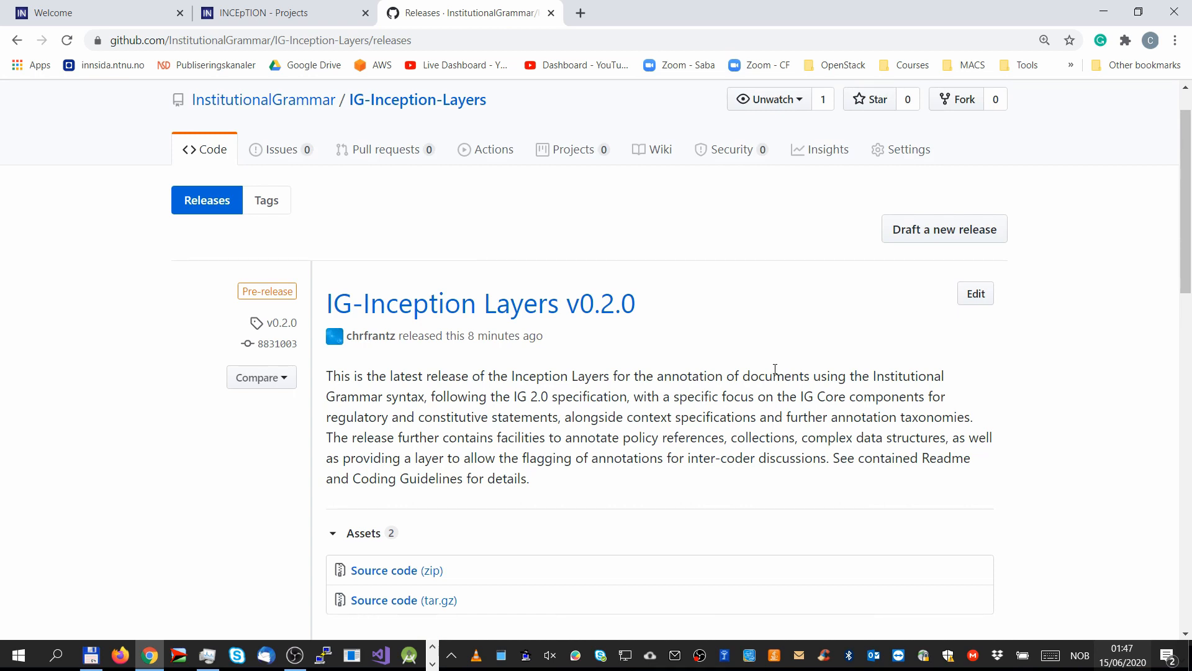
scroll(775, 369, "down", 3)
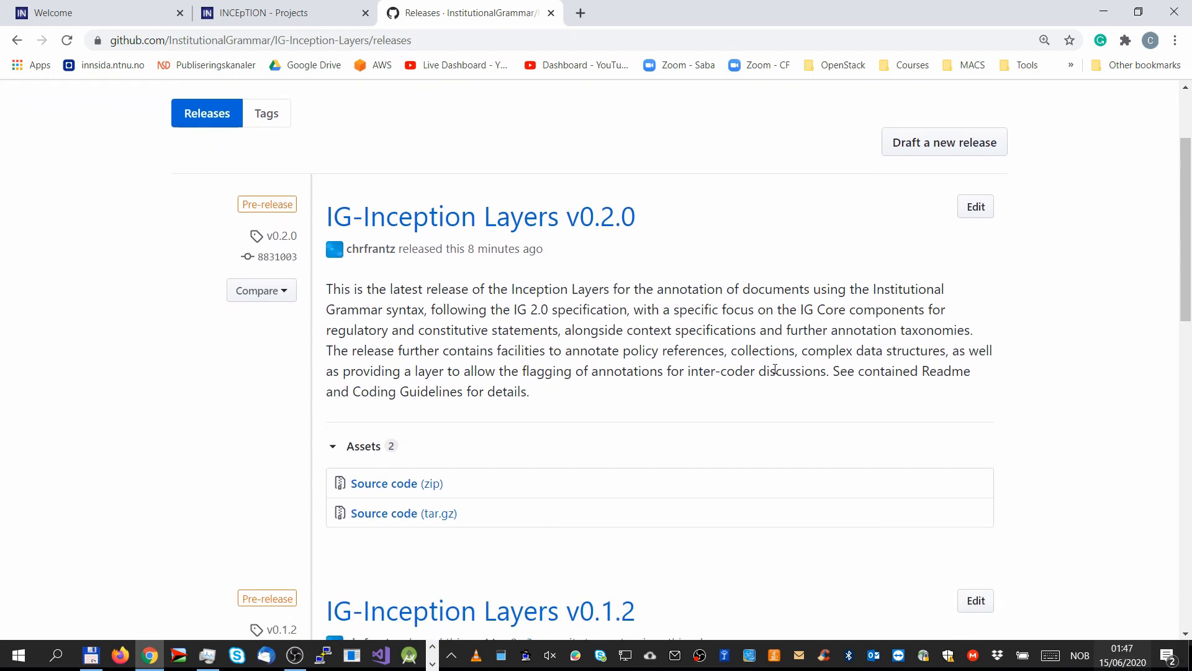
scroll(775, 369, "down", 4)
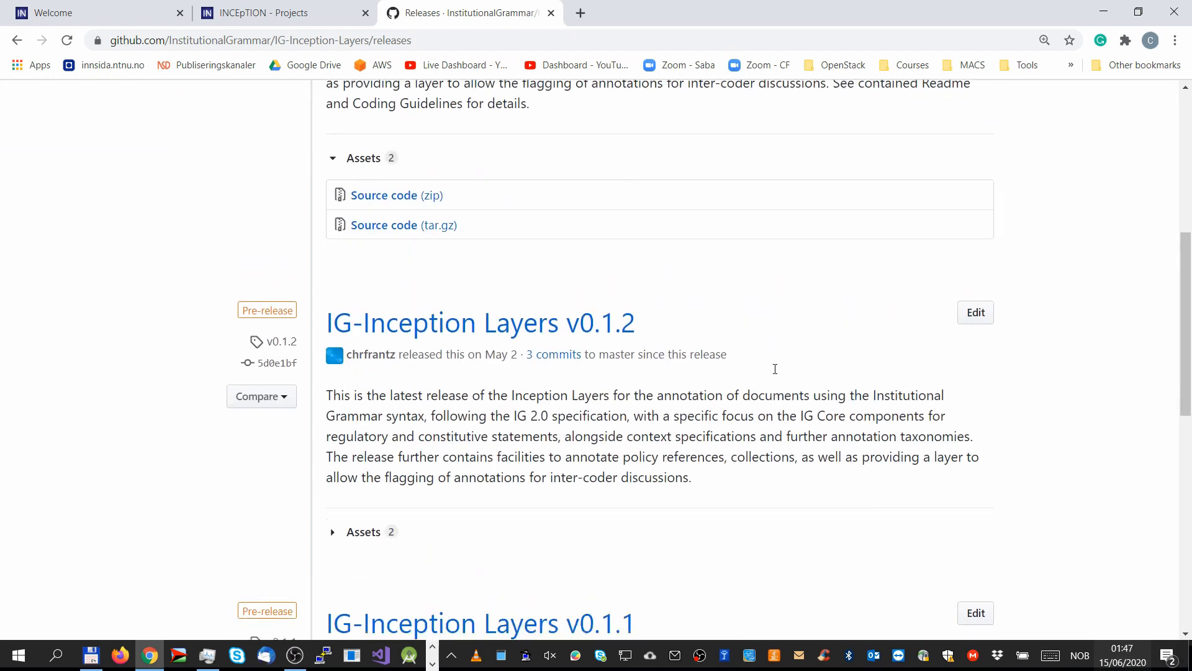
scroll(775, 369, "up", 4)
scroll(775, 369, "up", 1)
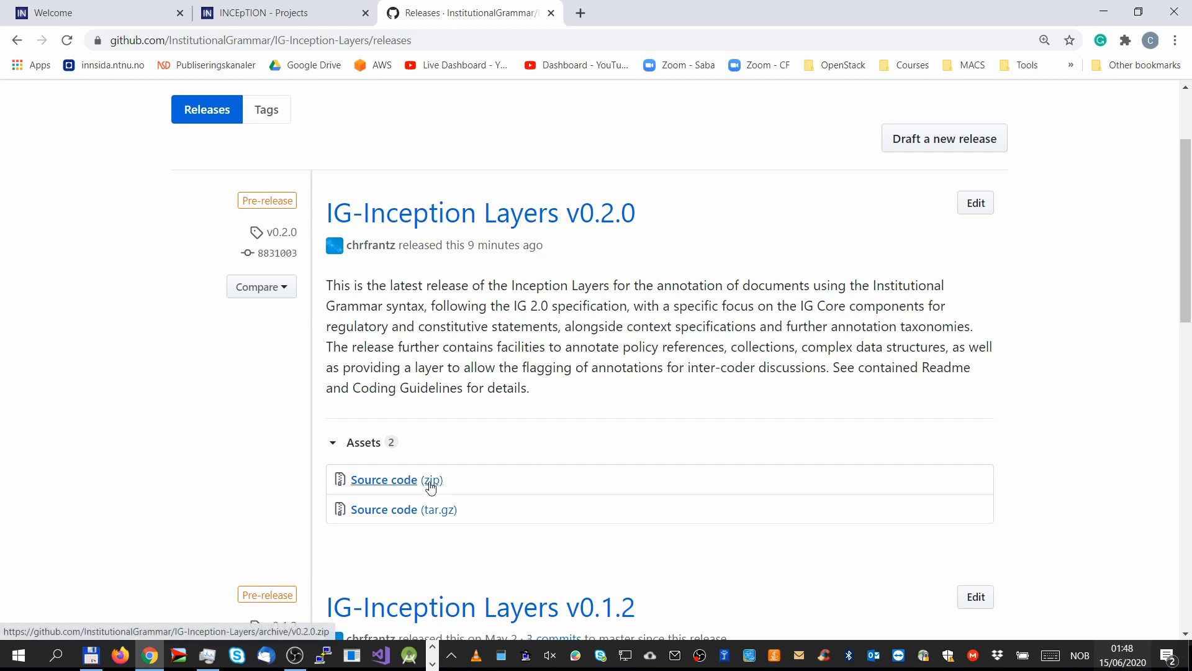
scroll(429, 485, "up", 3)
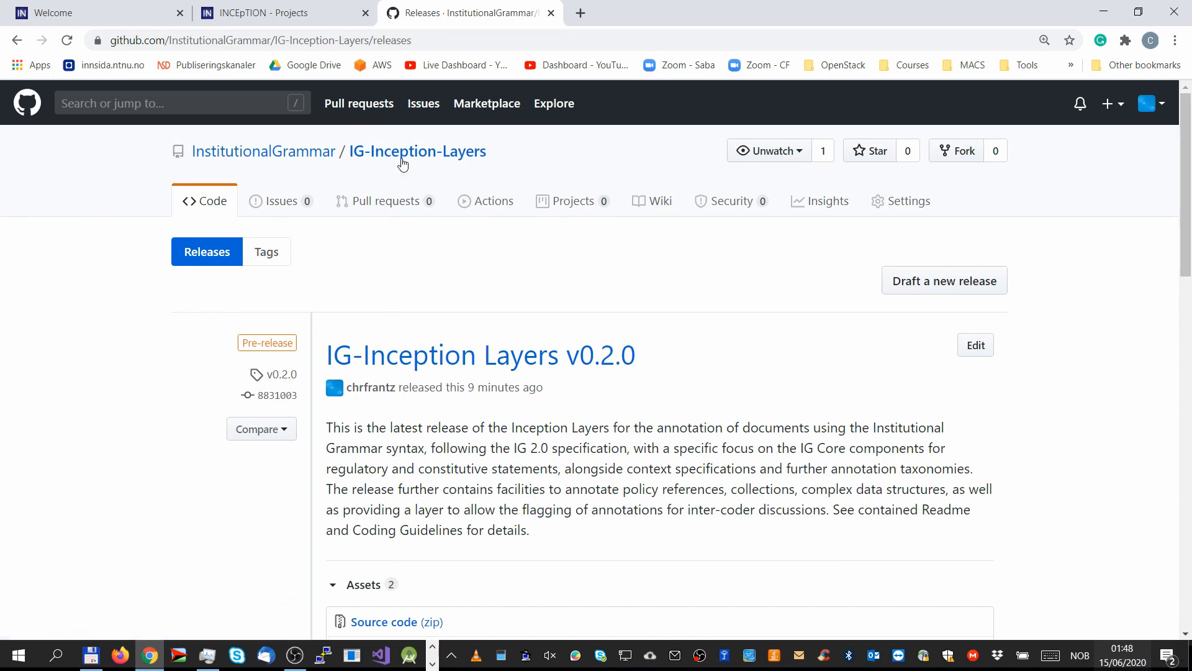
Open the main page of the IG-Inception-Layers repository and look through its README
left_click(407, 154)
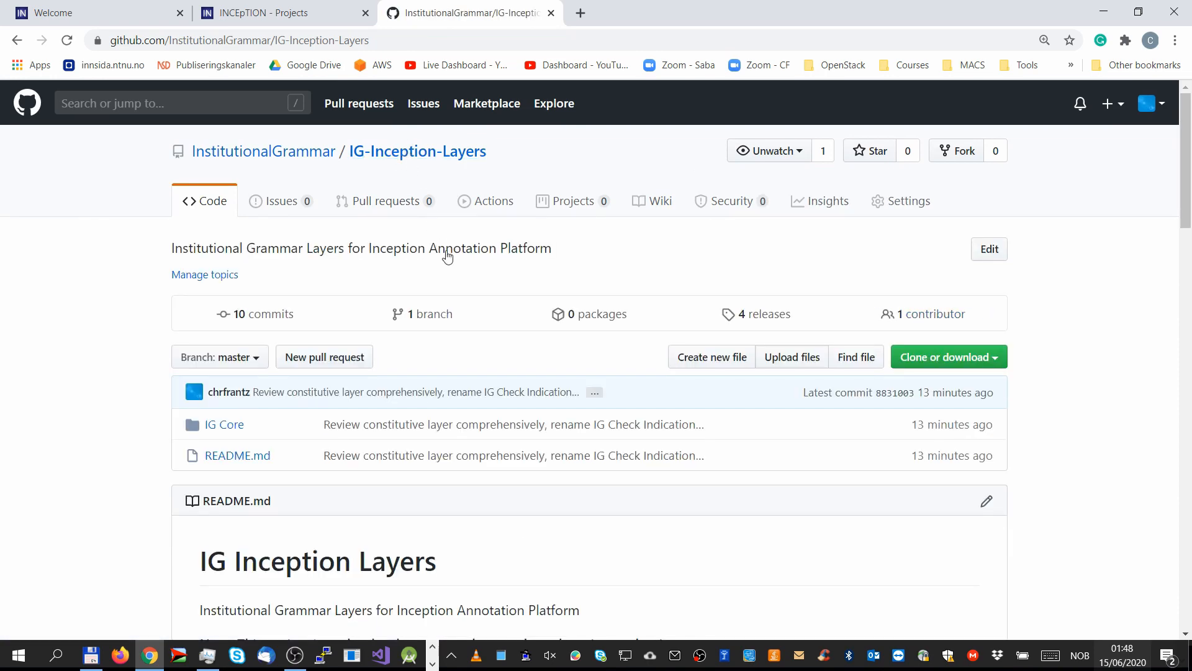
scroll(447, 257, "down", 1)
scroll(447, 257, "down", 10)
scroll(447, 257, "up", 12)
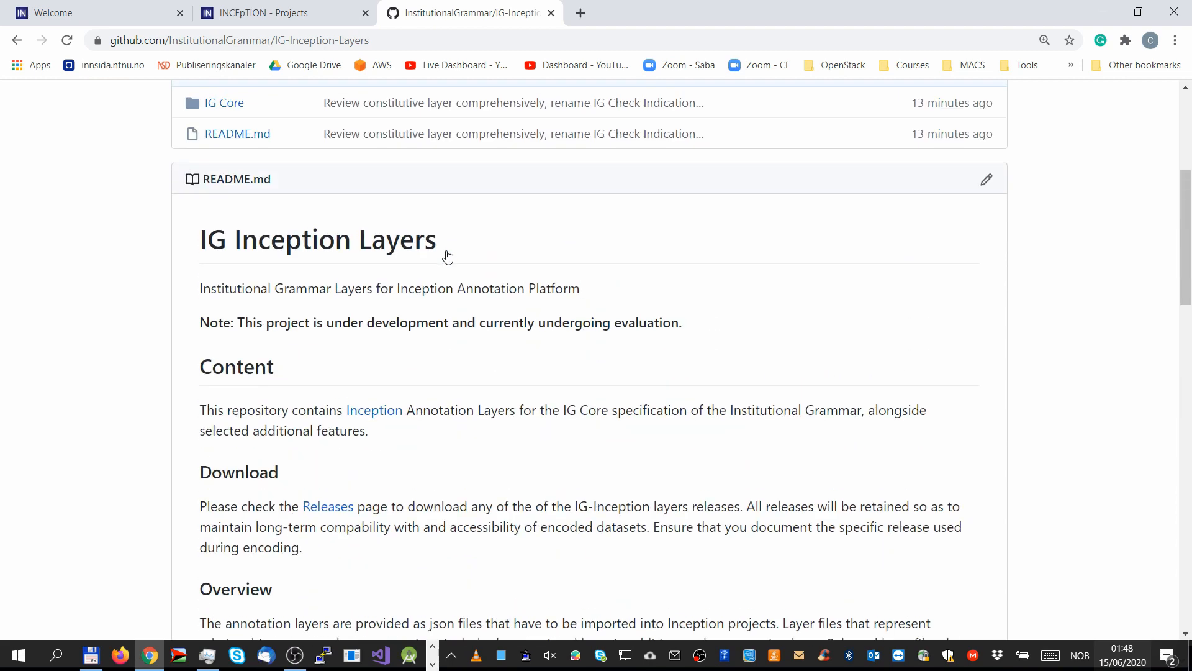
From the repository's releases, download the v0.2.0 source code zip as IG-Inception-Layers-0.2.0.zip into the Downloads folder on drive D
left_click(759, 315)
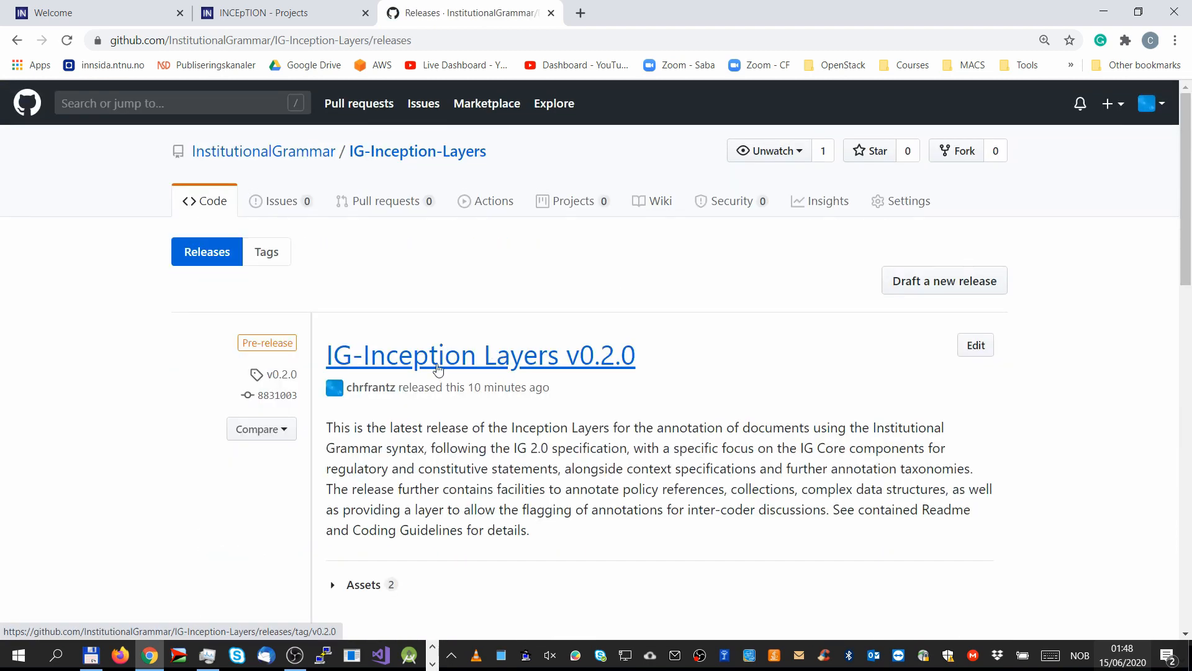
scroll(437, 370, "down", 3)
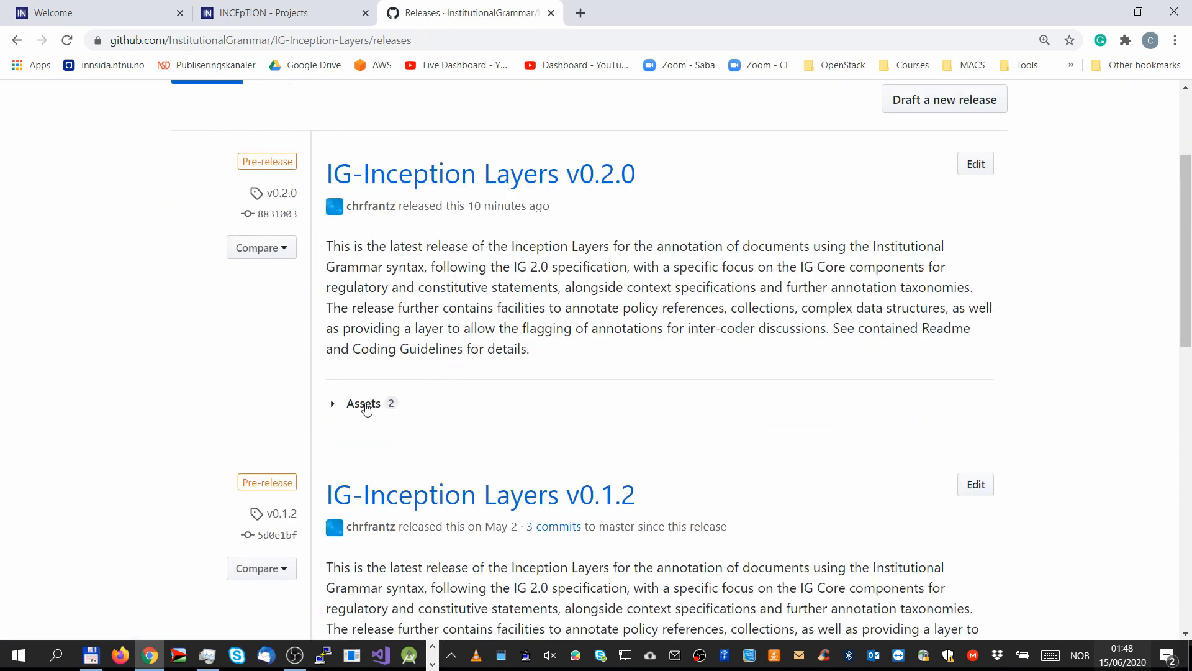
left_click(365, 404)
left_click(404, 442)
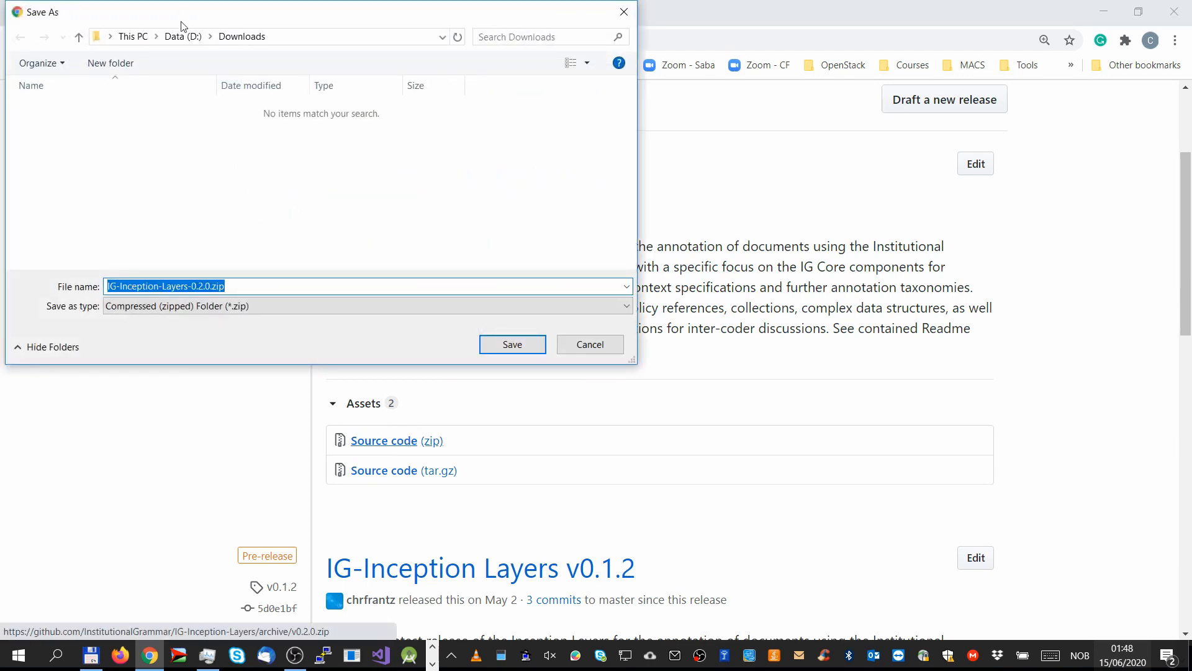
left_click(516, 343)
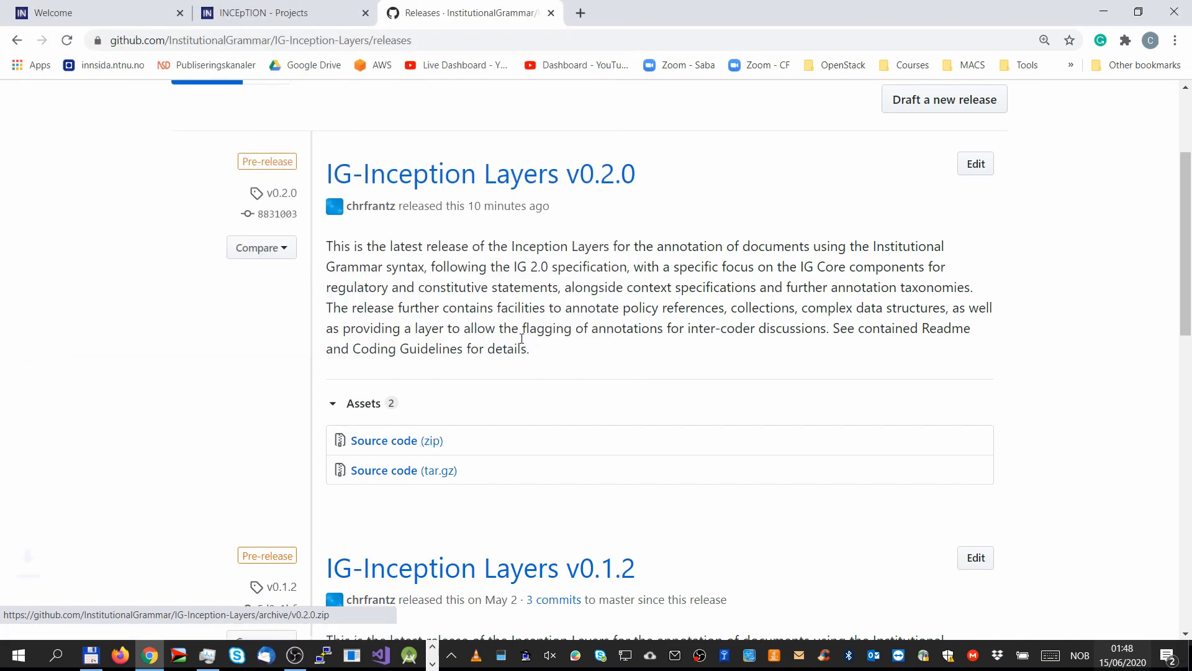
Extract the downloaded zip to D:\Downloads\IG-Inception-Layers-0.2.0 in File Explorer and put the folder windows away
left_click(159, 627)
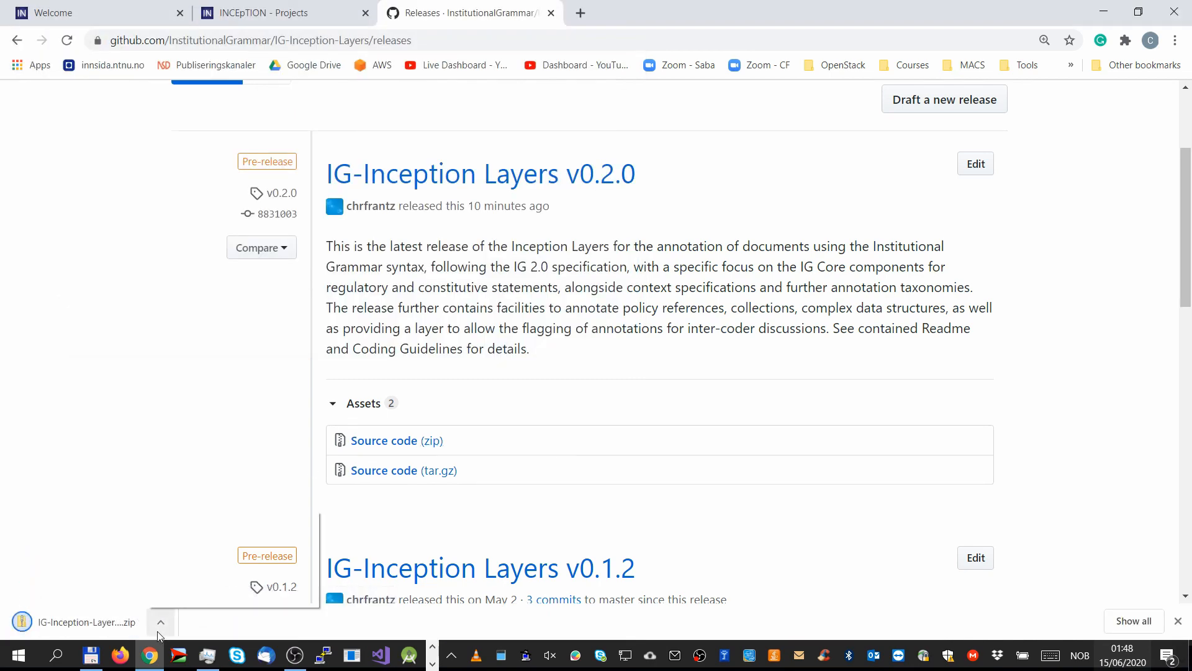
left_click(193, 568)
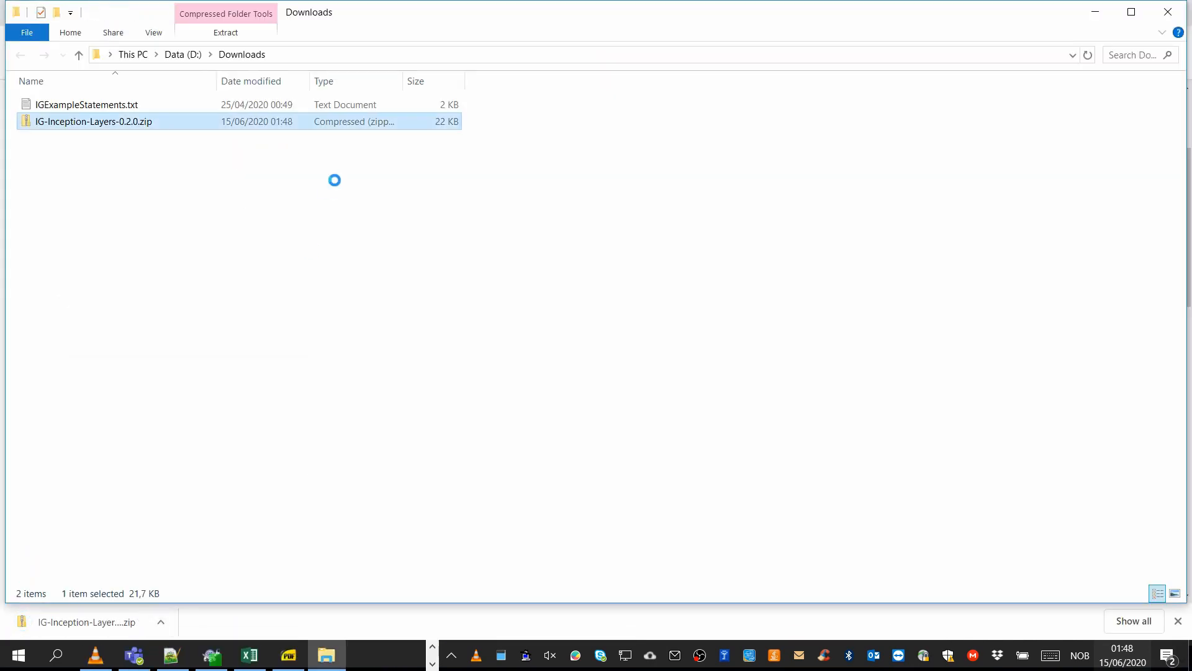
left_click(226, 32)
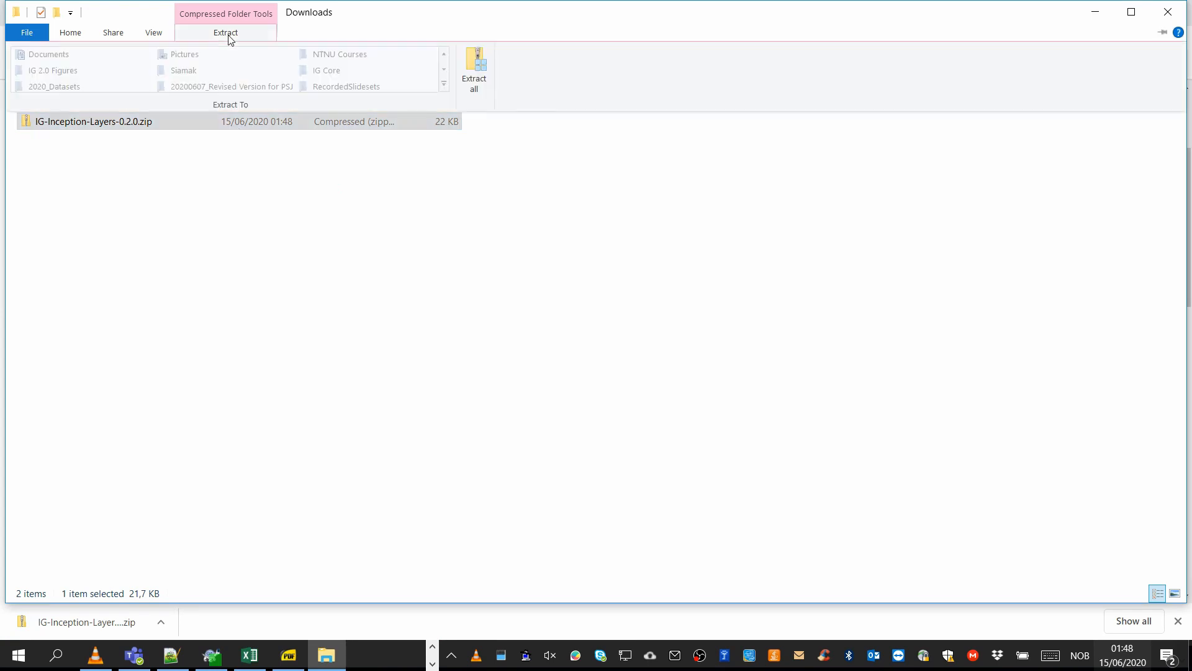
left_click(472, 71)
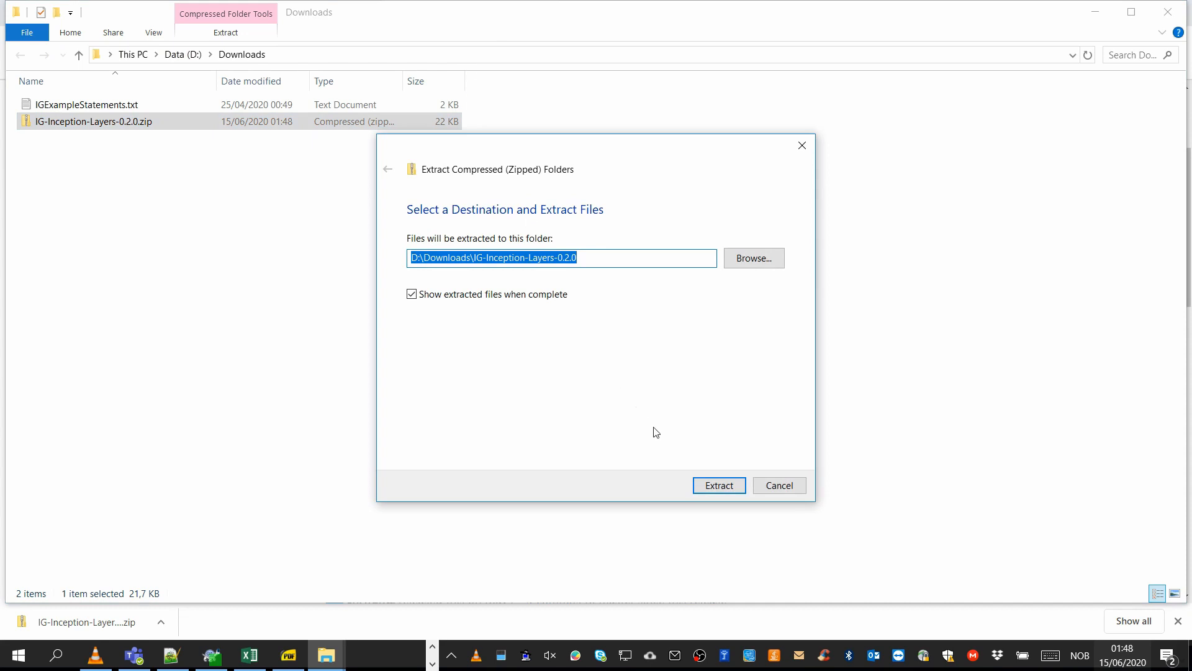
left_click(719, 485)
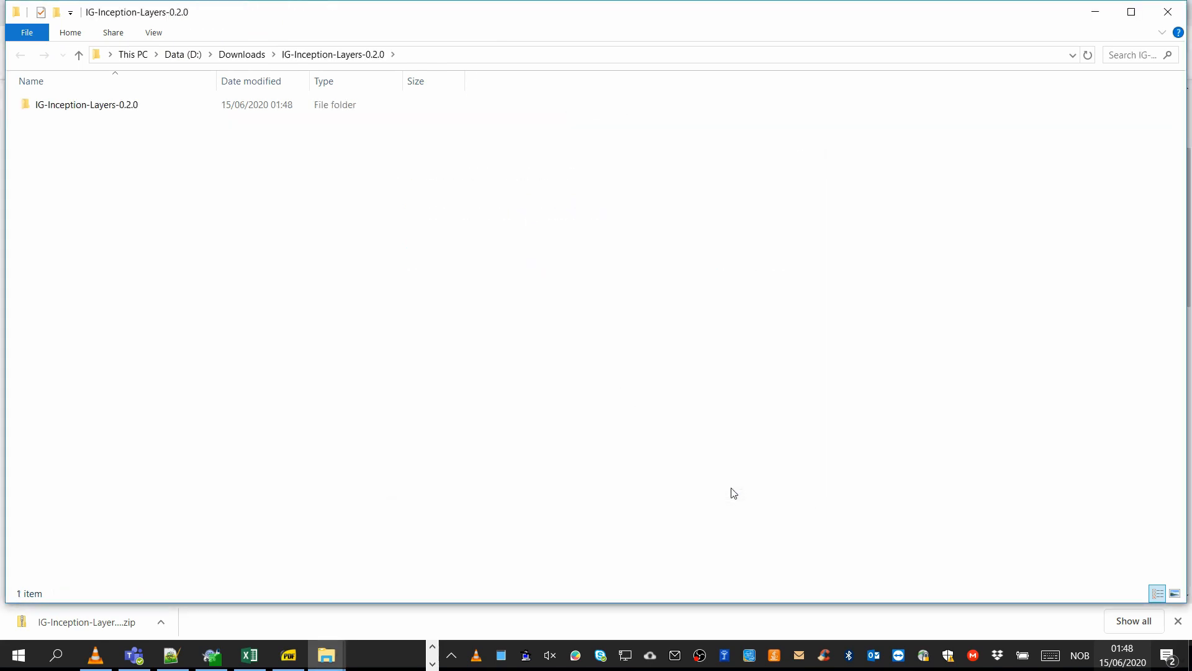
left_click(1101, 14)
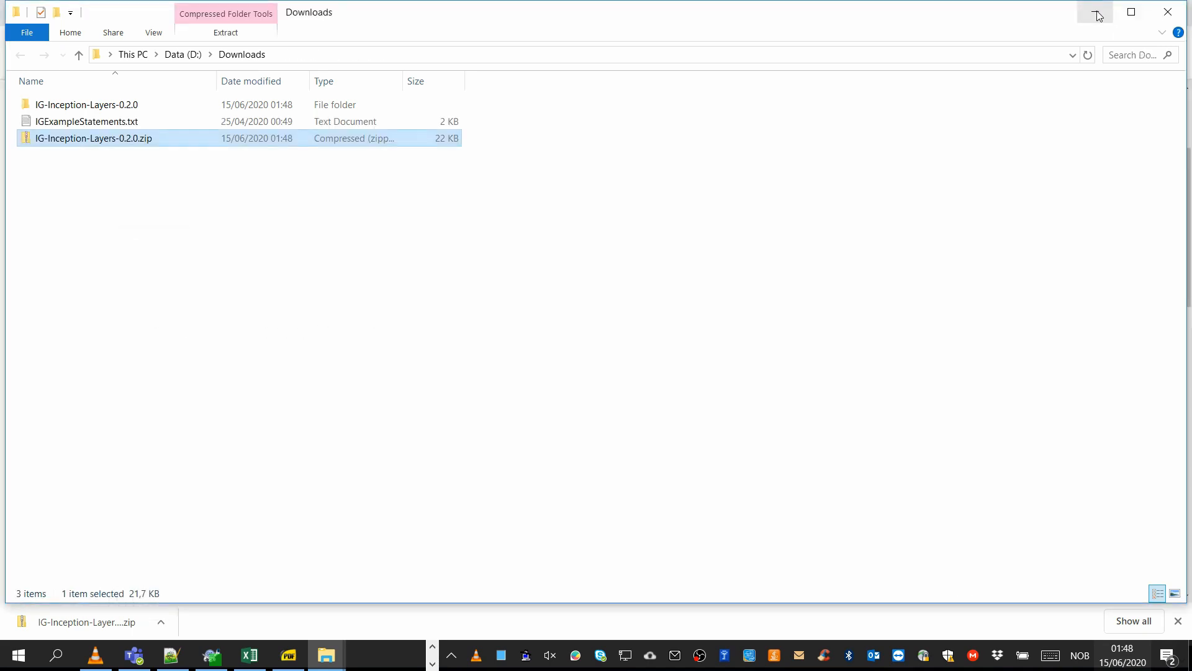
left_click(1098, 15)
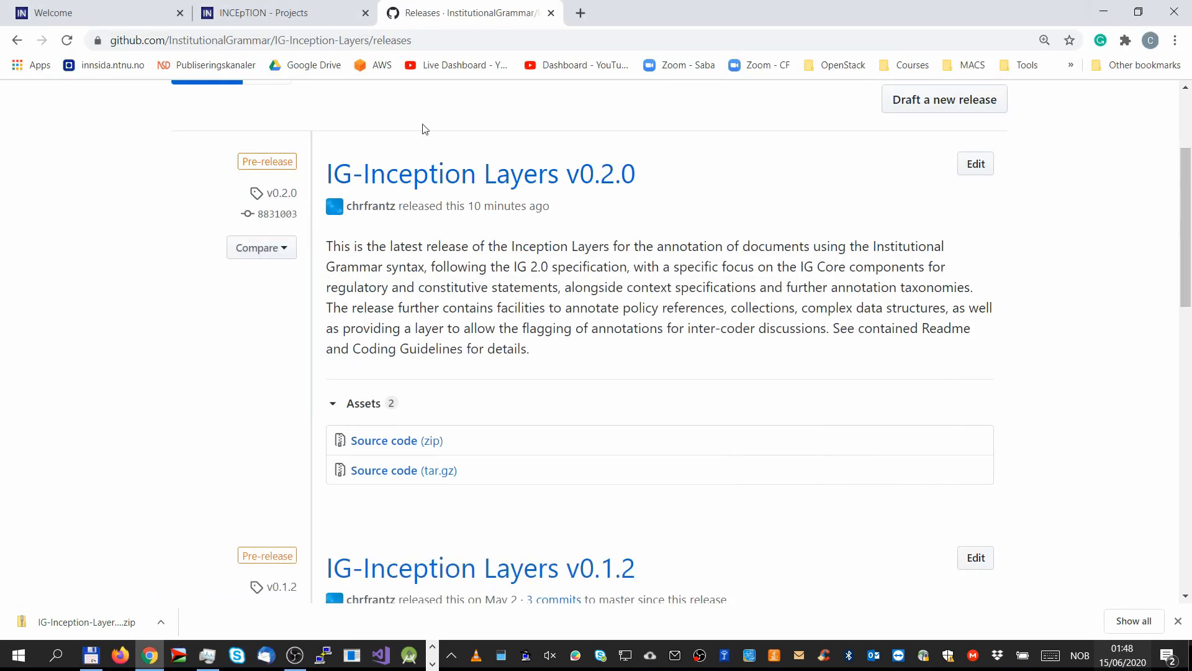
Return to INCEpTION, dismiss the browser's download bar, and create and save a new project named First Project
left_click(291, 13)
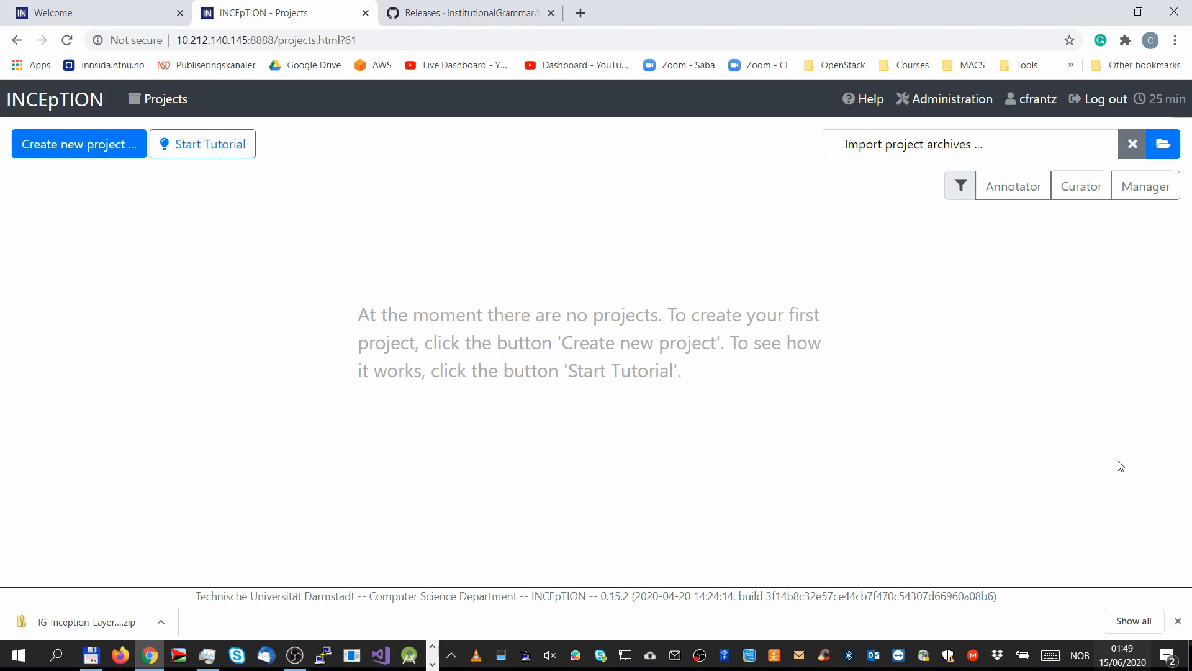
left_click(1179, 619)
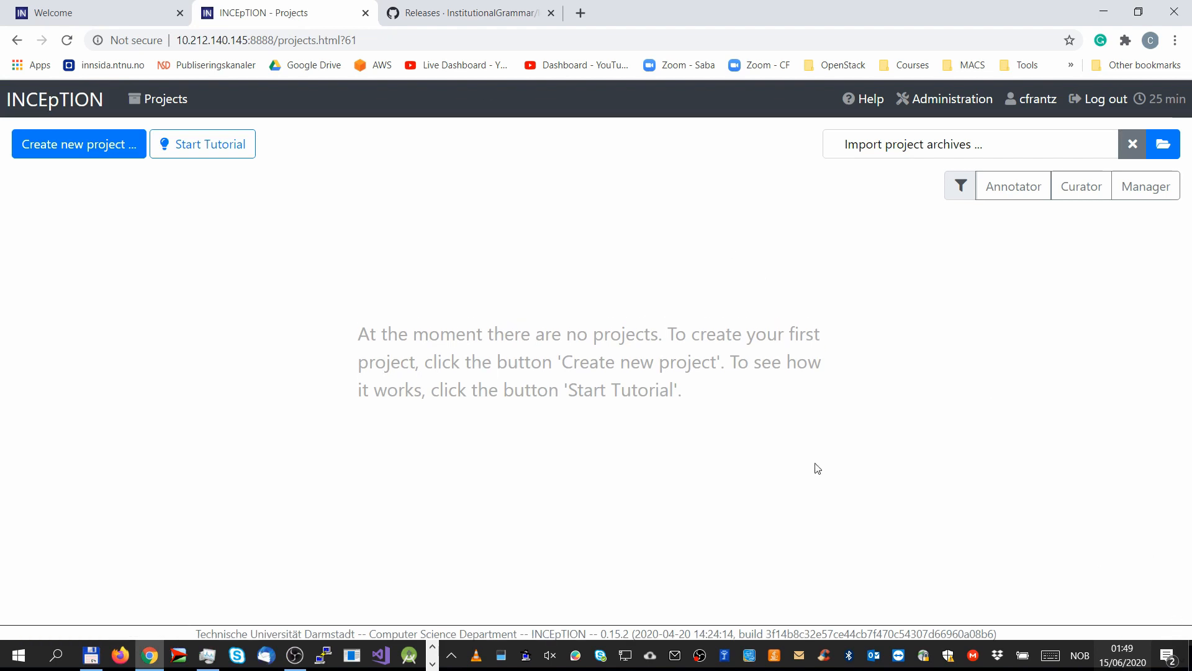
left_click(37, 145)
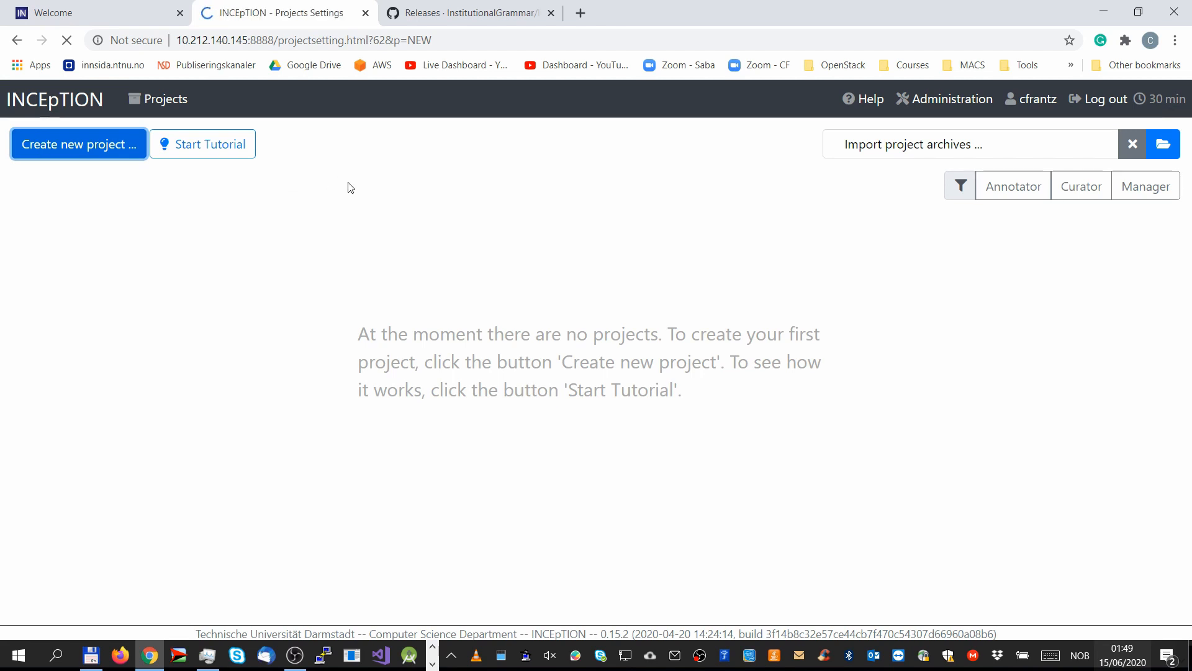
left_click(413, 262)
type("Fi")
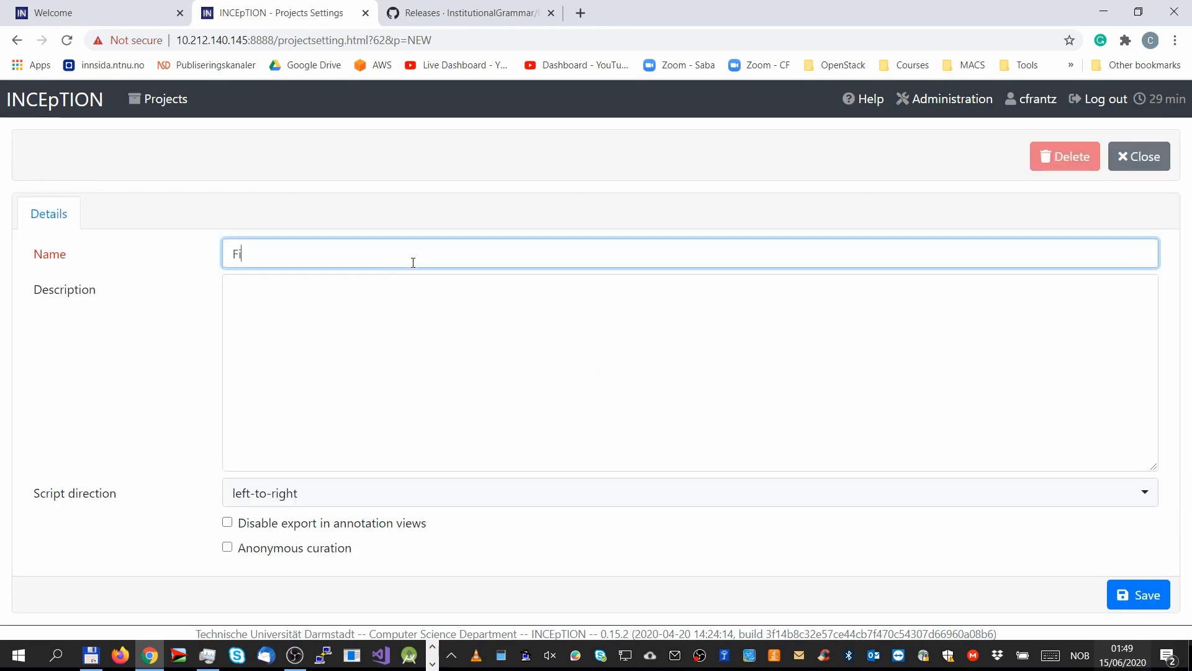
type("rst Project")
left_click(1137, 594)
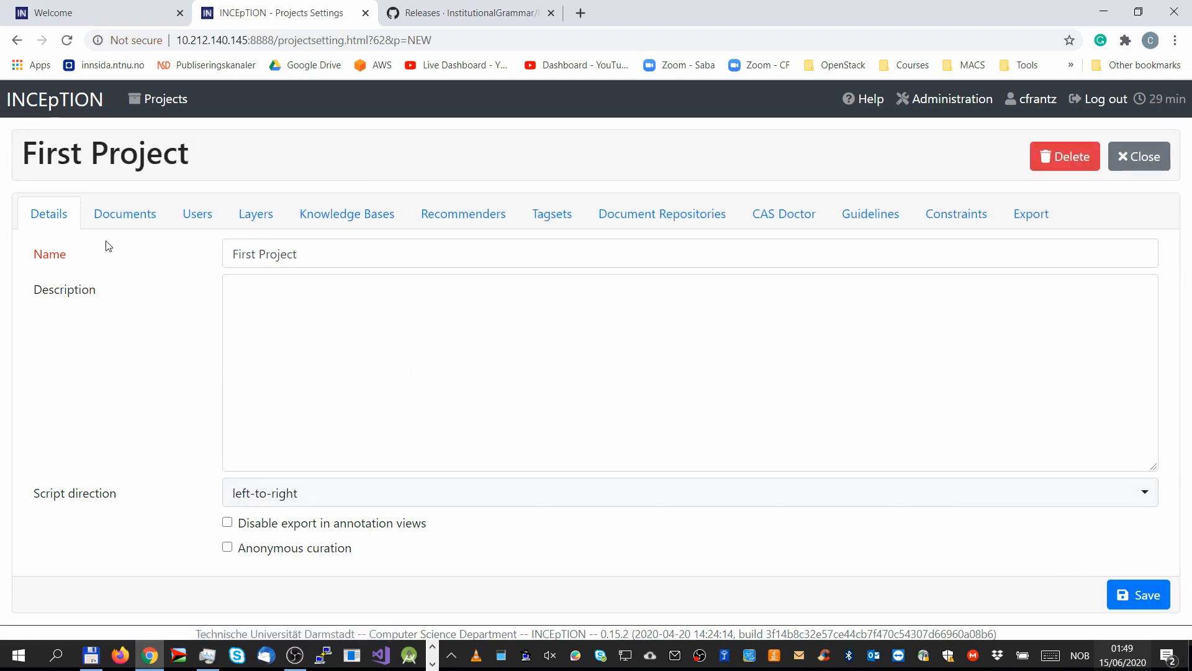
Import all eight IG JSON layer files from the extracted IG Core folder in D:\Downloads\IG-Inception-Layers-0.2.0 into the project's layers
left_click(272, 222)
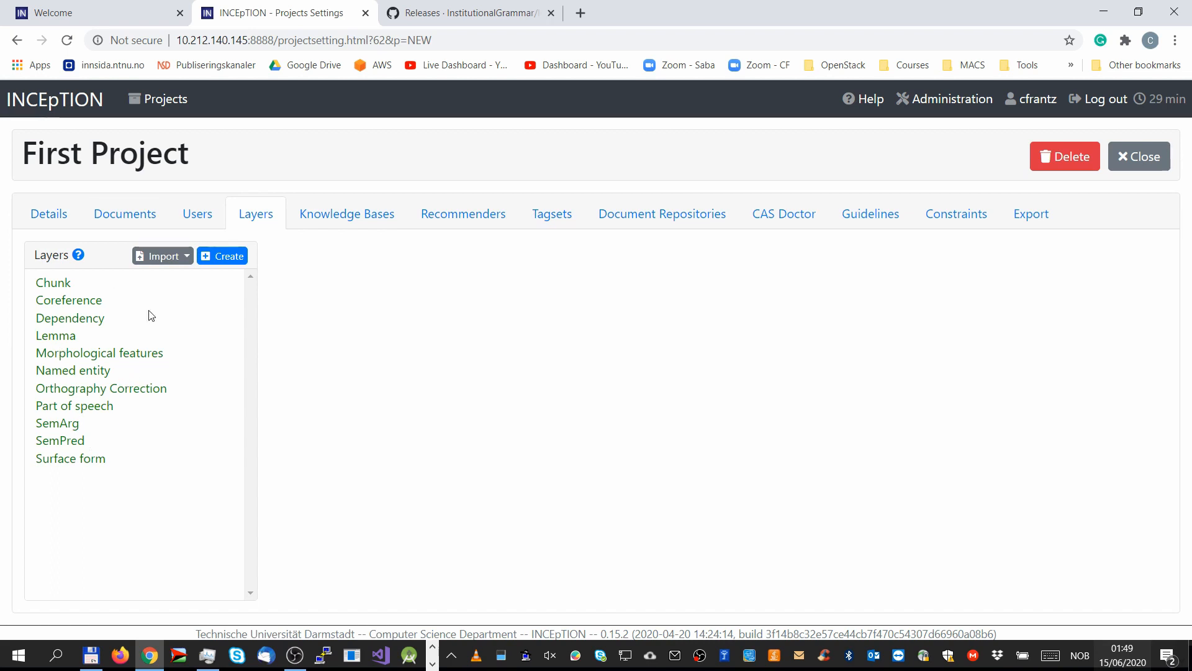
left_click(176, 261)
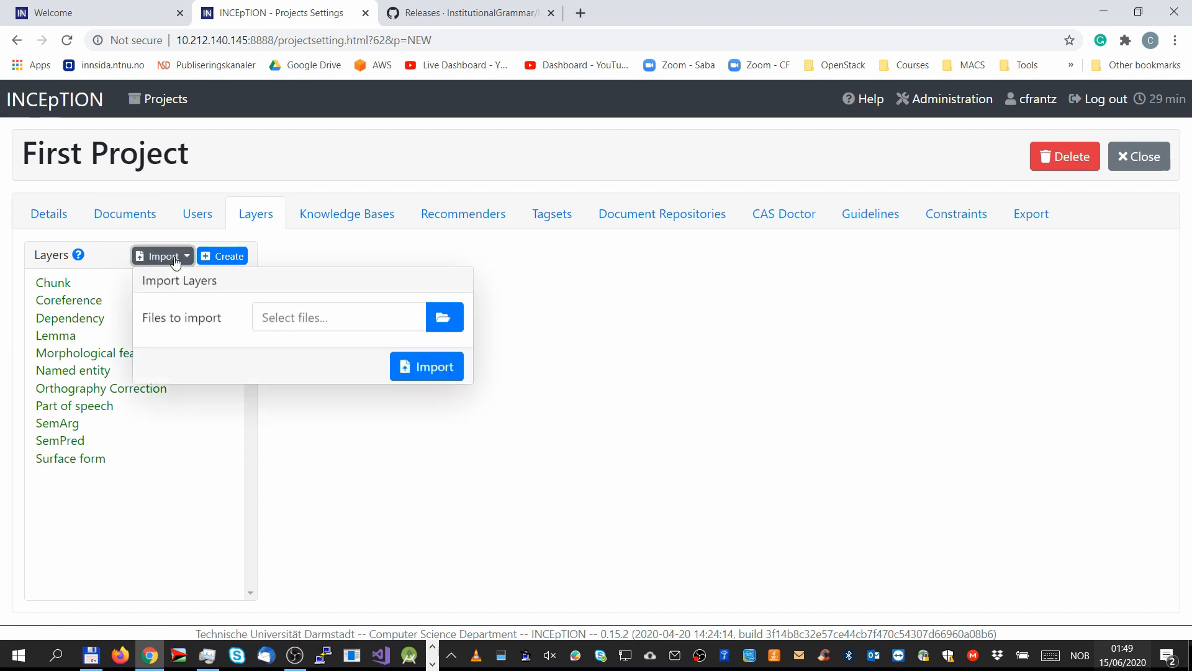
left_click(445, 329)
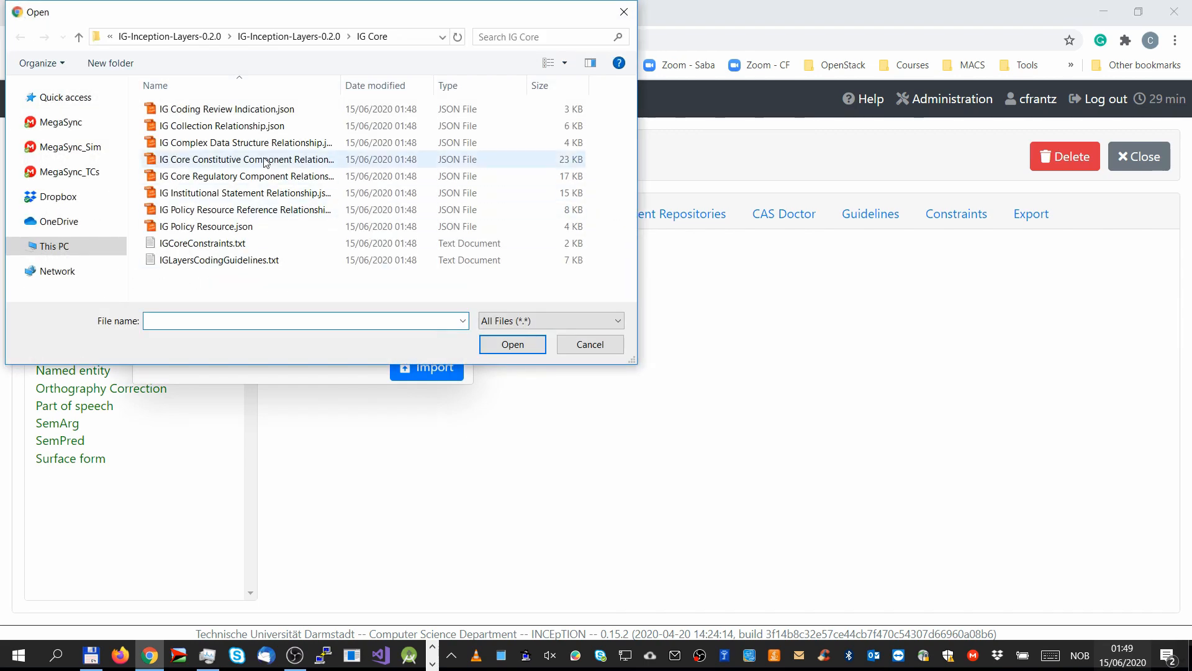
left_click(209, 38)
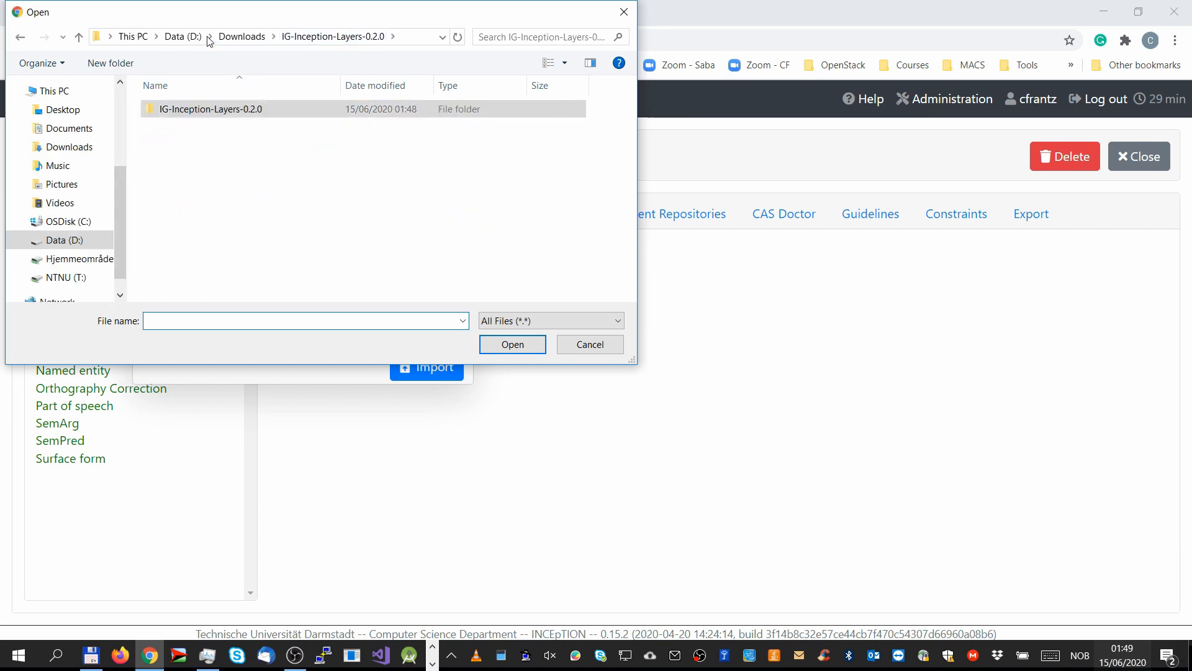
double_click(268, 117)
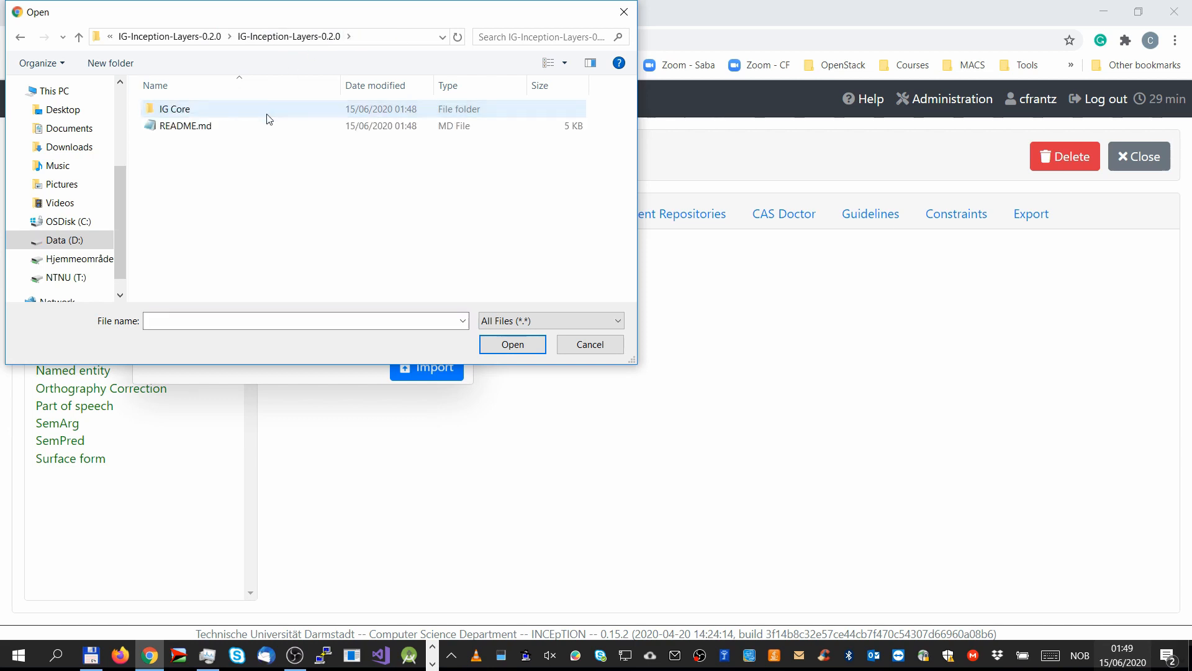
double_click(223, 113)
left_click(218, 110)
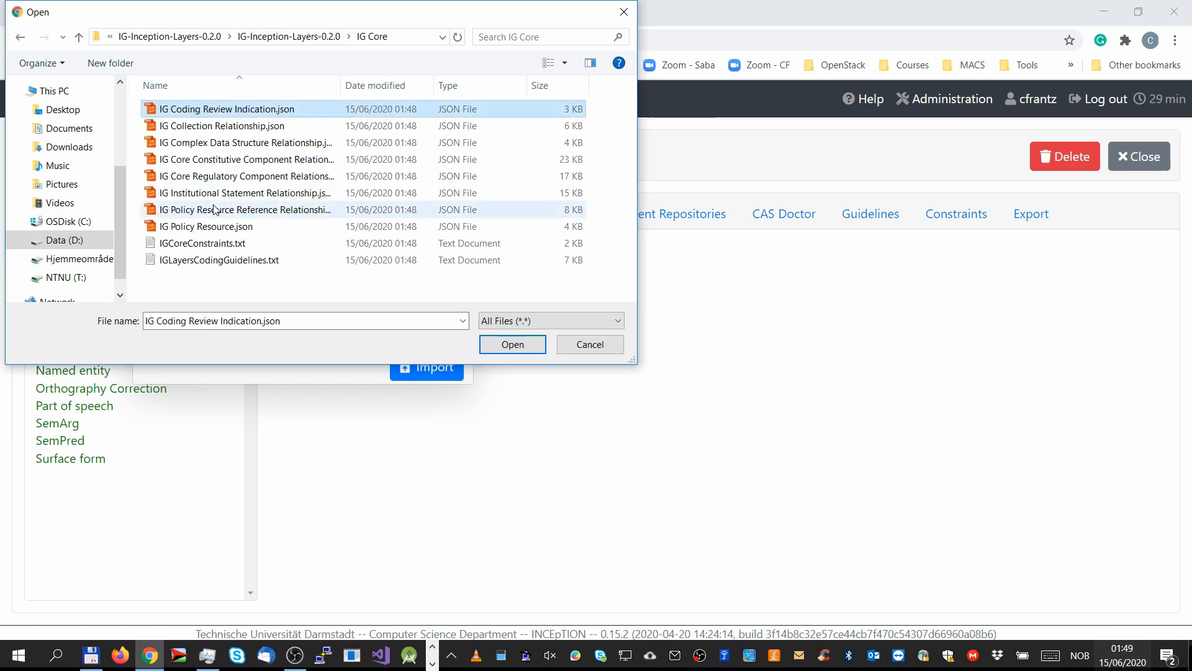
left_click(219, 229, "shift")
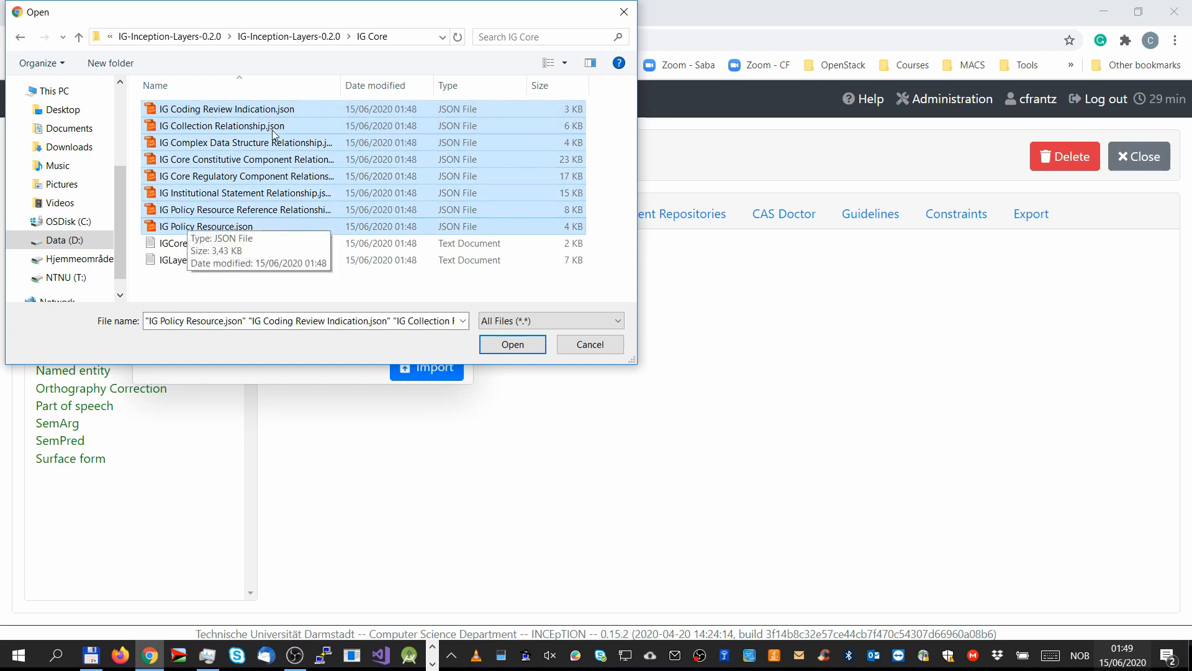
left_click(497, 345)
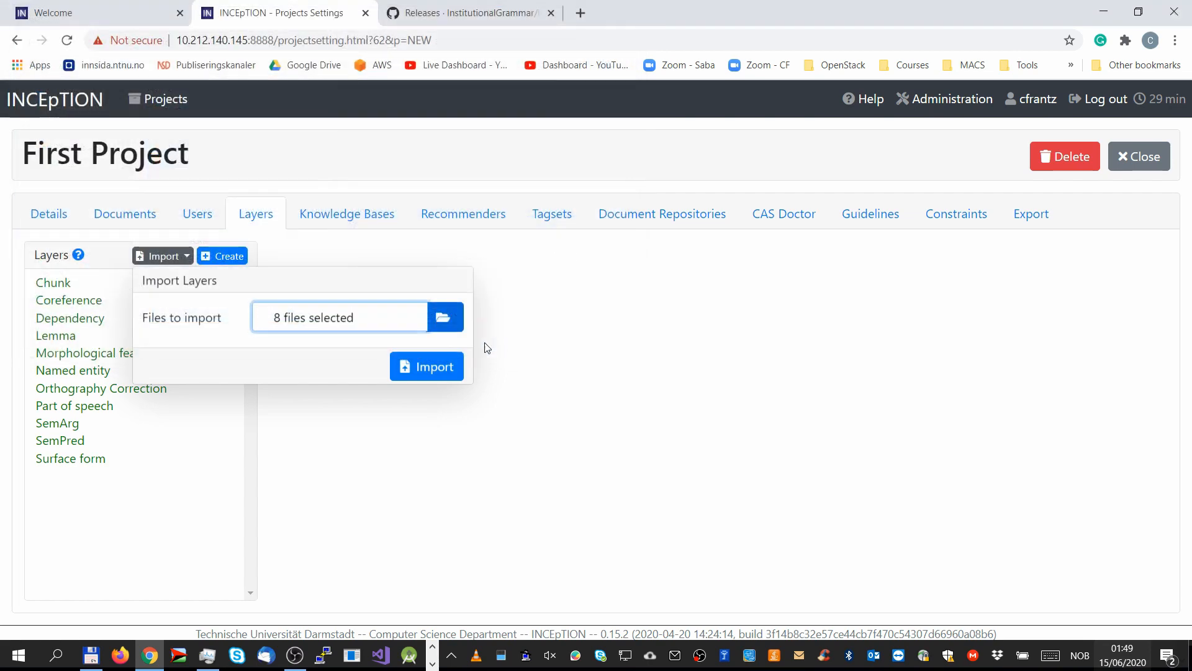
left_click(421, 368)
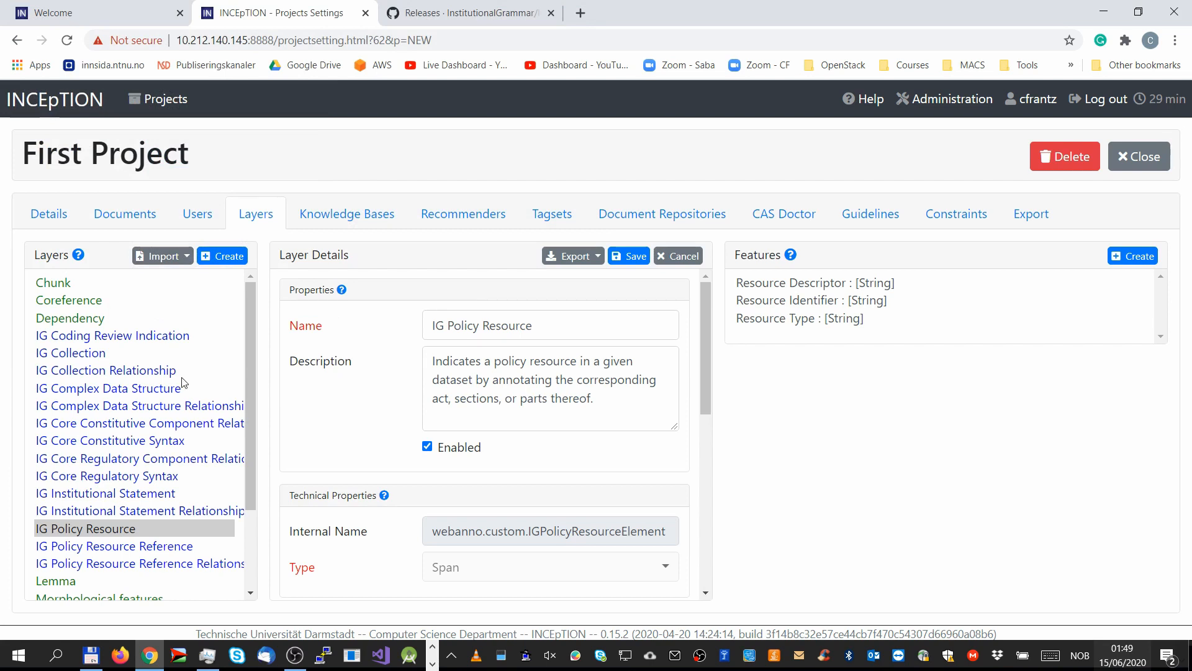
Look through the imported IG layers and examine the details and features of several, including IG Core Constitutive Component Relationship and IG Collection Relationship
scroll(152, 497, "down", 2)
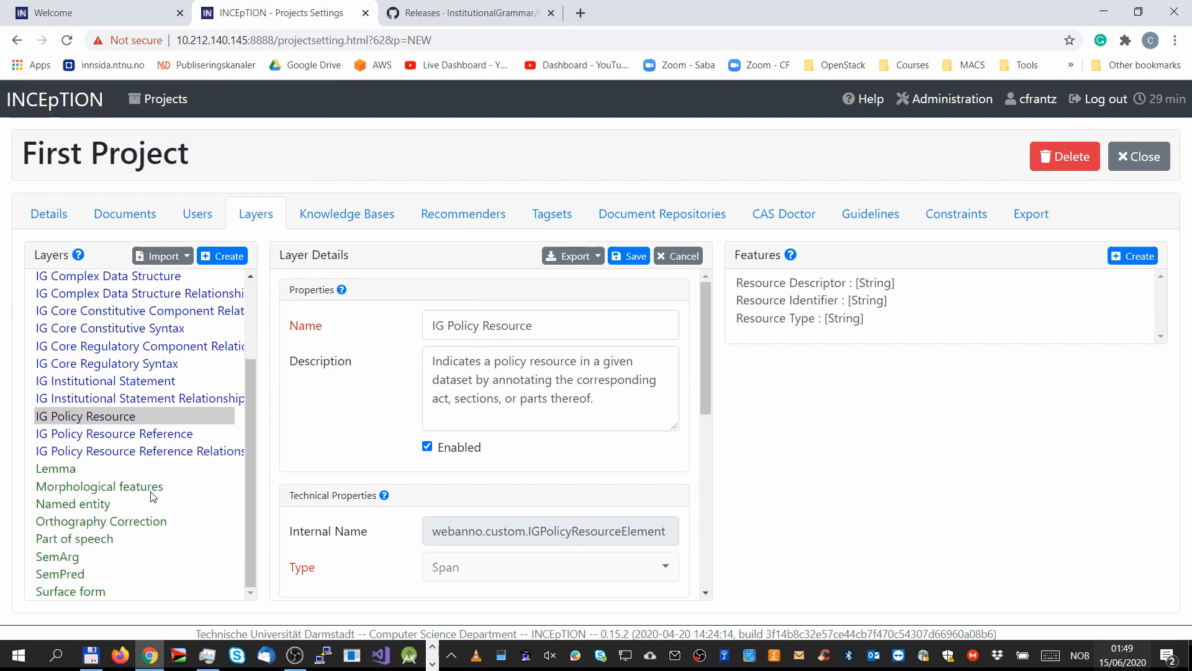
scroll(135, 447, "up", 2)
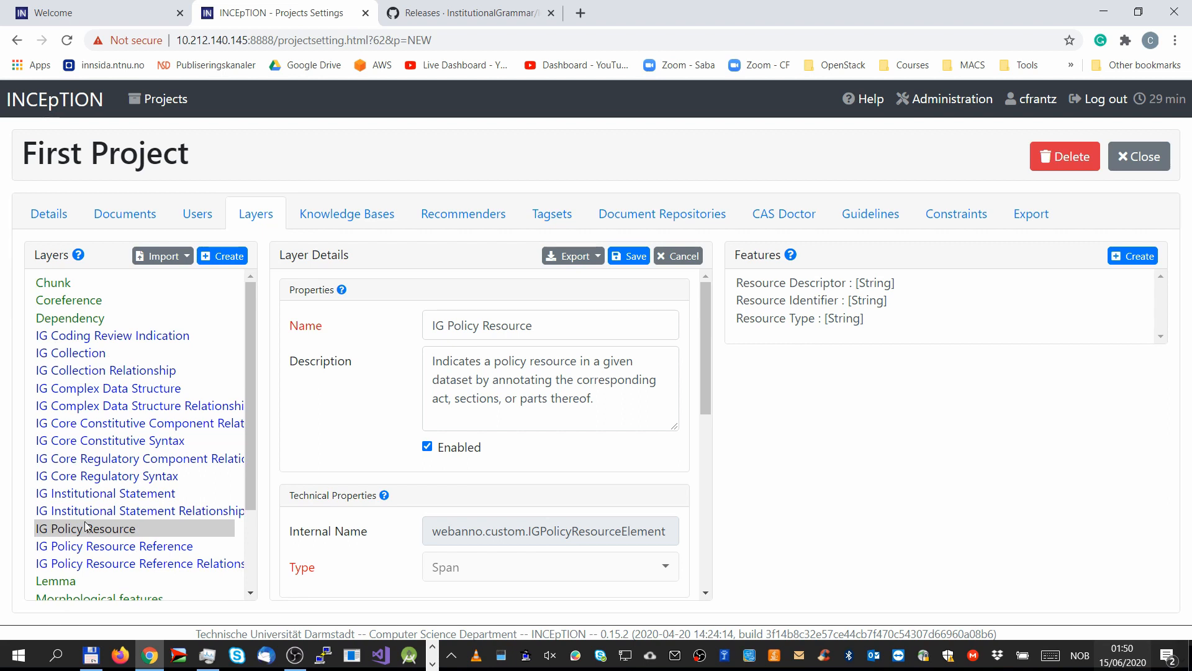
left_click(109, 460)
left_click(104, 427)
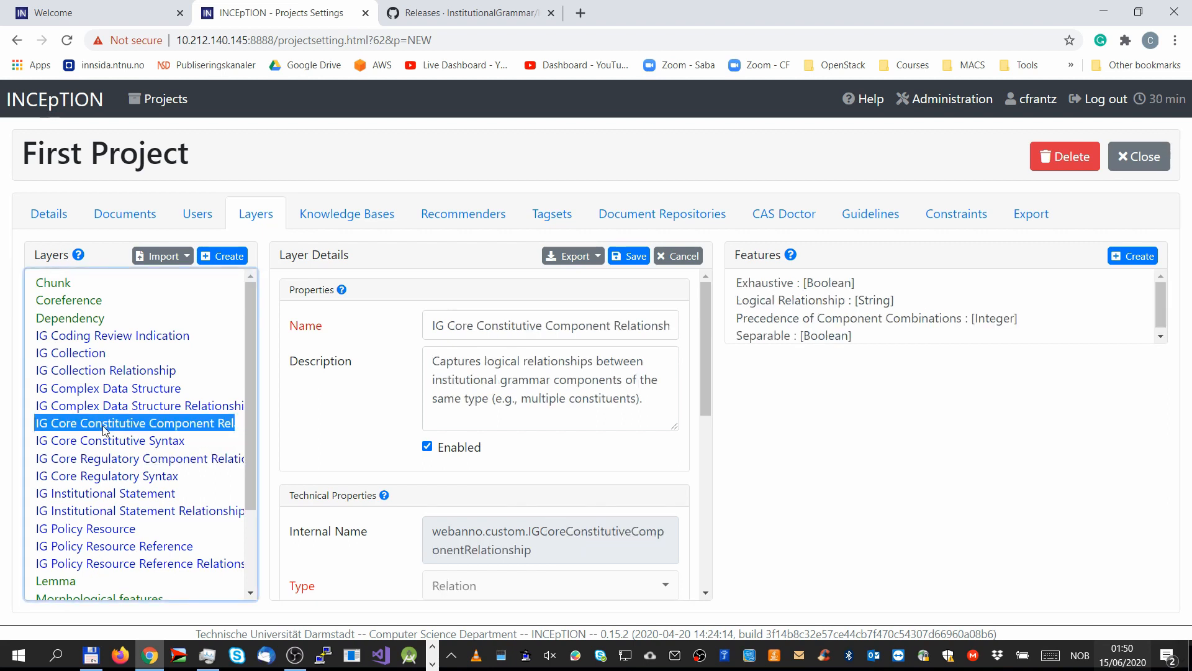
left_click(100, 390)
left_click(99, 371)
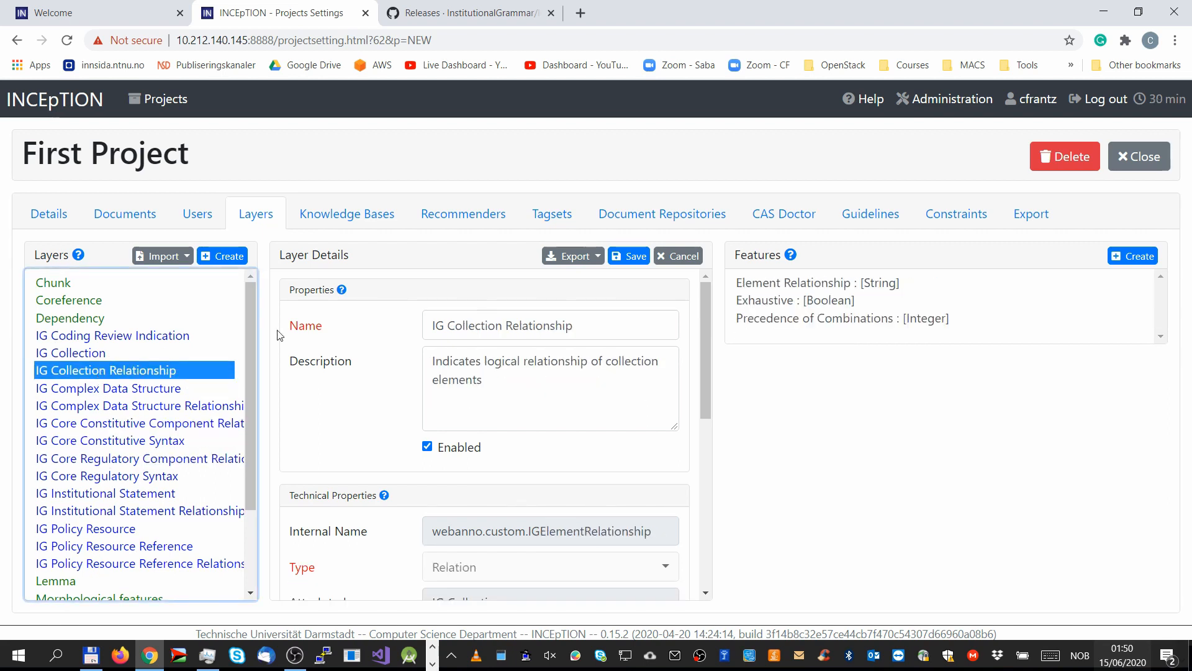
Look through the project's tagsets to check the IG entries that came with the layers
left_click(544, 215)
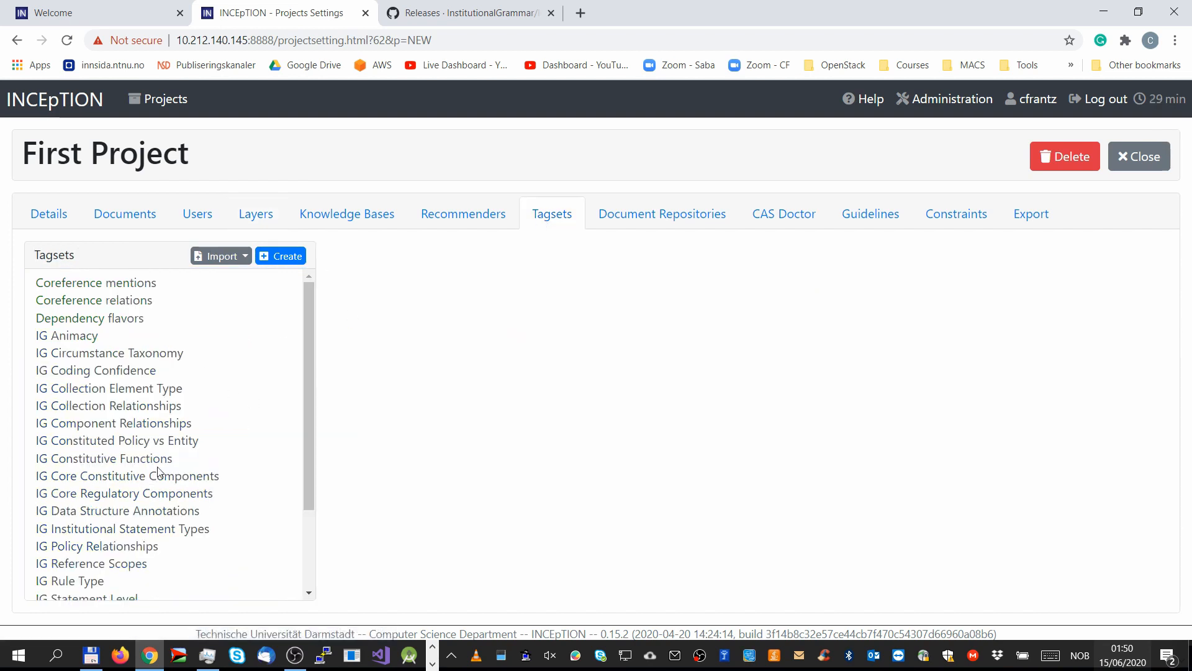
scroll(156, 478, "down", 1)
scroll(138, 519, "down", 2)
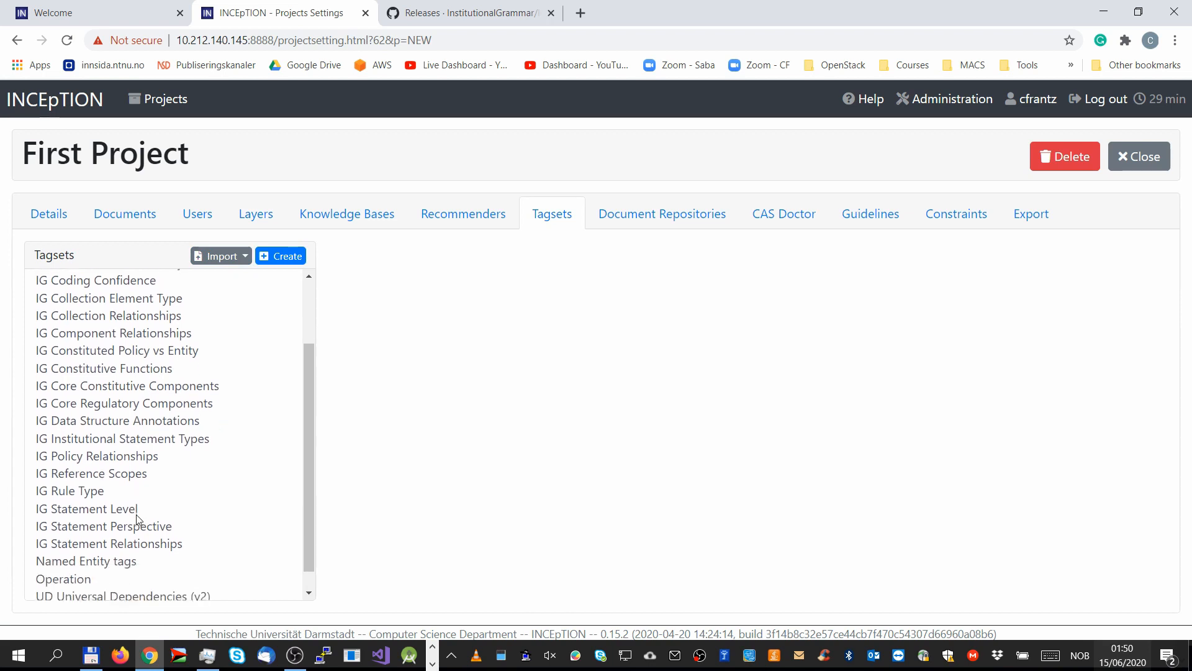
scroll(143, 496, "up", 3)
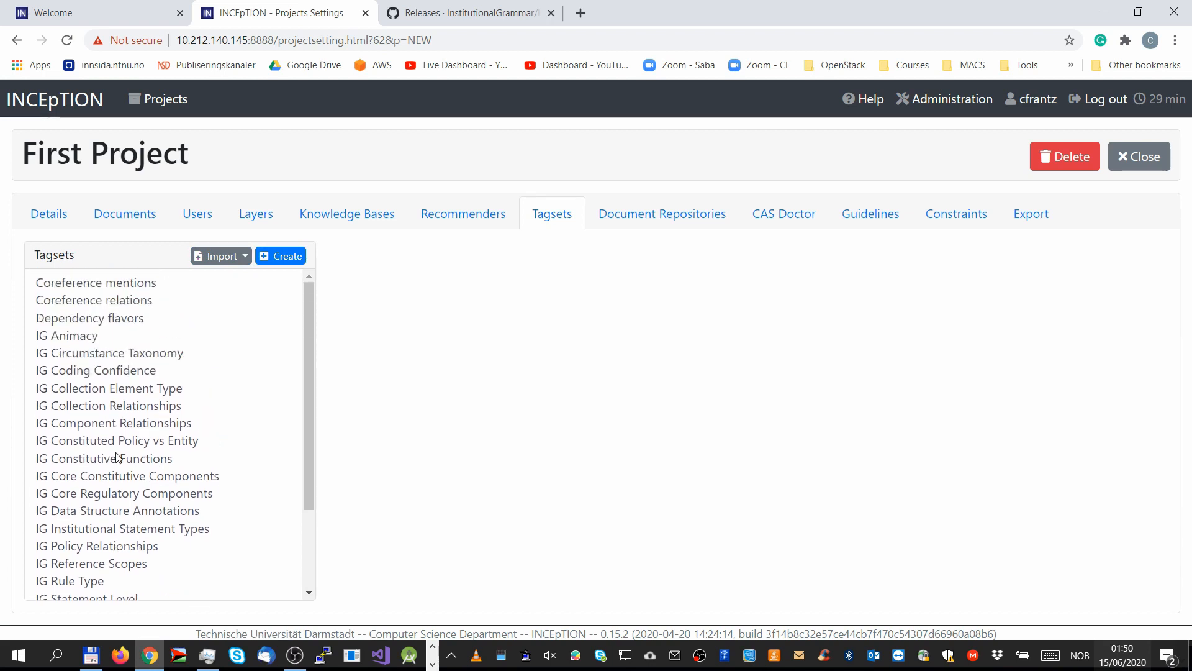
scroll(121, 456, "down", 2)
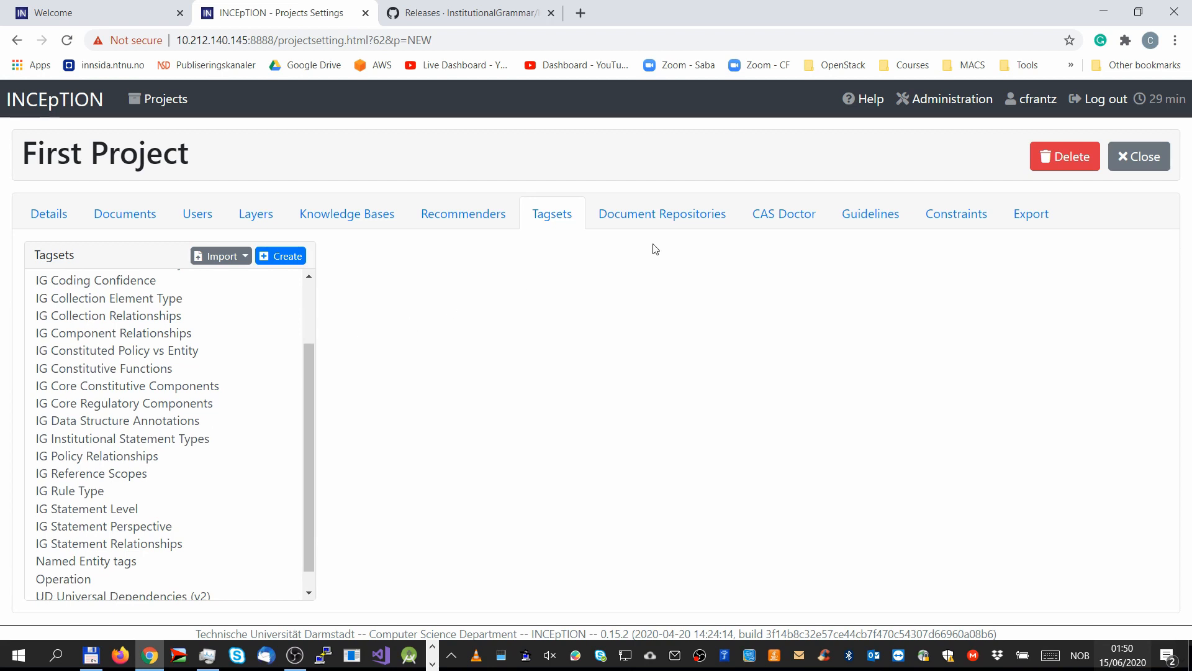
Import IGLayersCodingGuidelines.txt from the IG Core folder into the project's guidelines
left_click(862, 222)
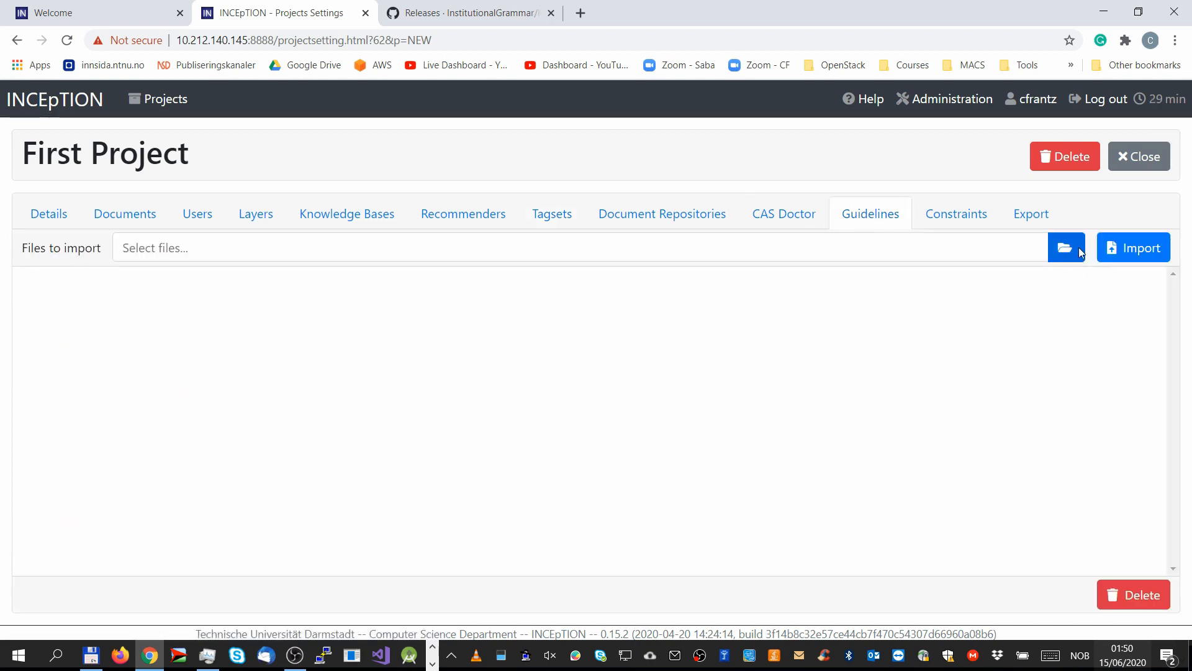
left_click(1079, 247)
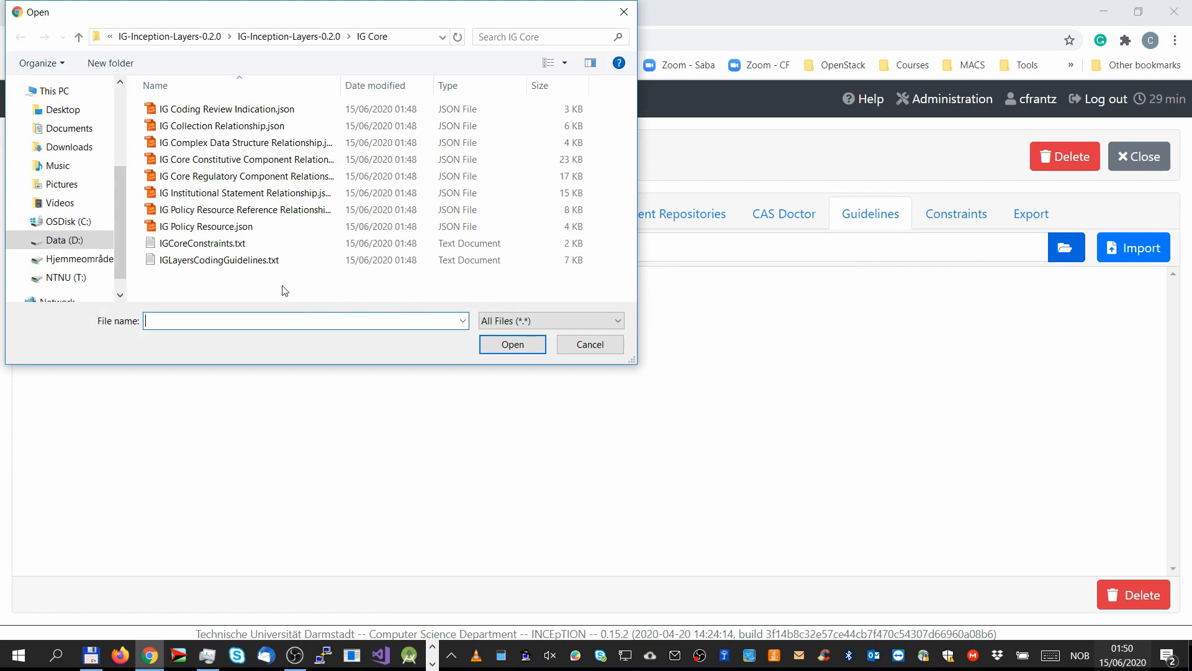
left_click(237, 260)
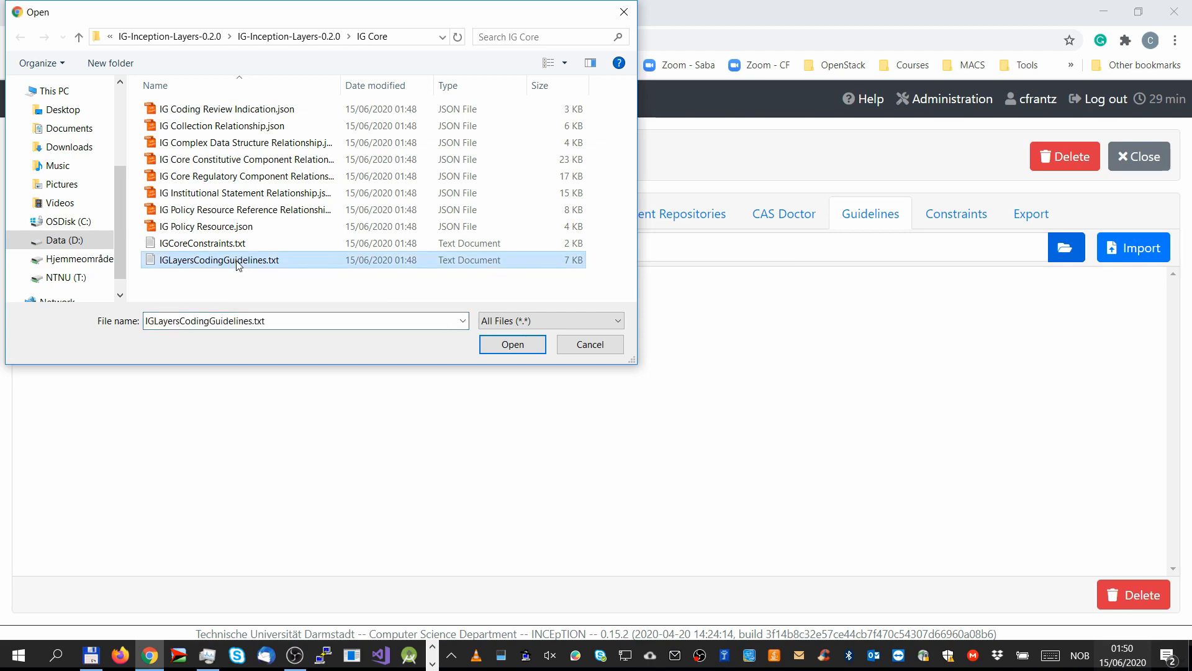
left_click(522, 347)
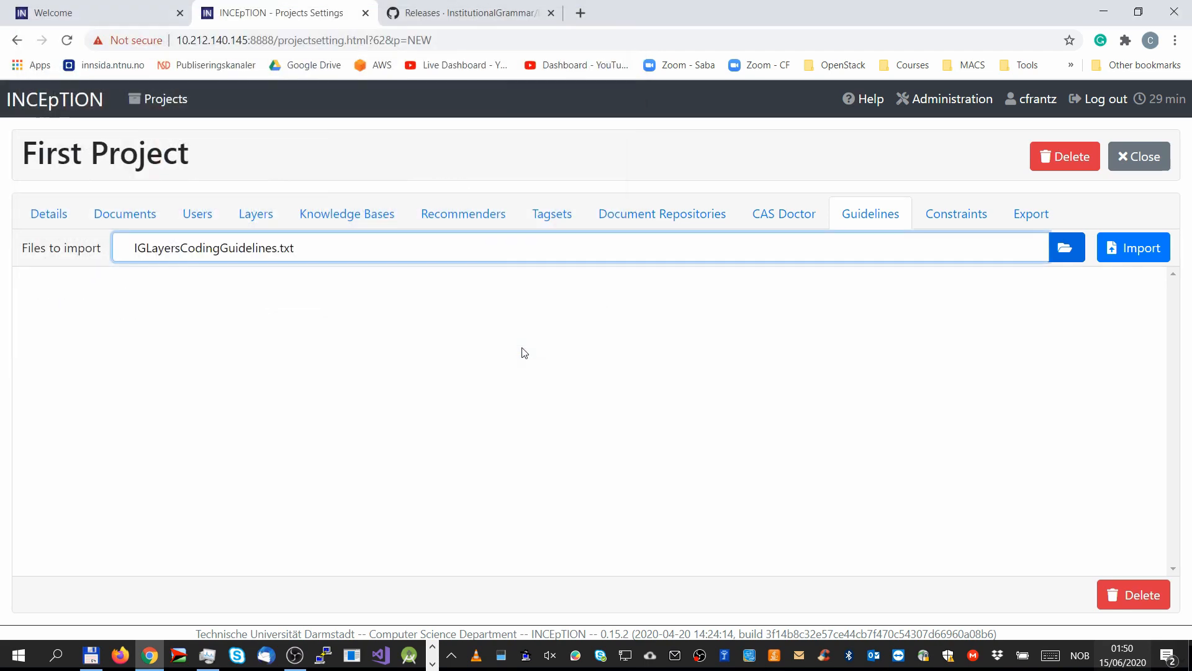
left_click(1109, 259)
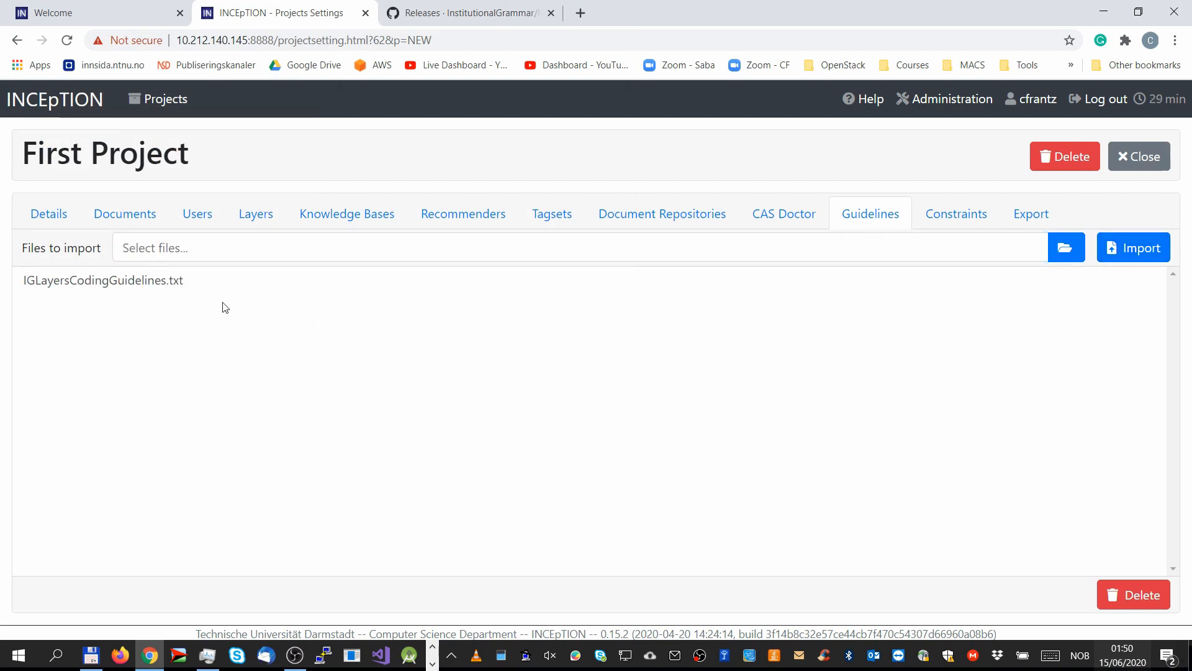
Import IGCoreConstraints.txt from the IG Core folder into the project's constraints and save it
left_click(950, 218)
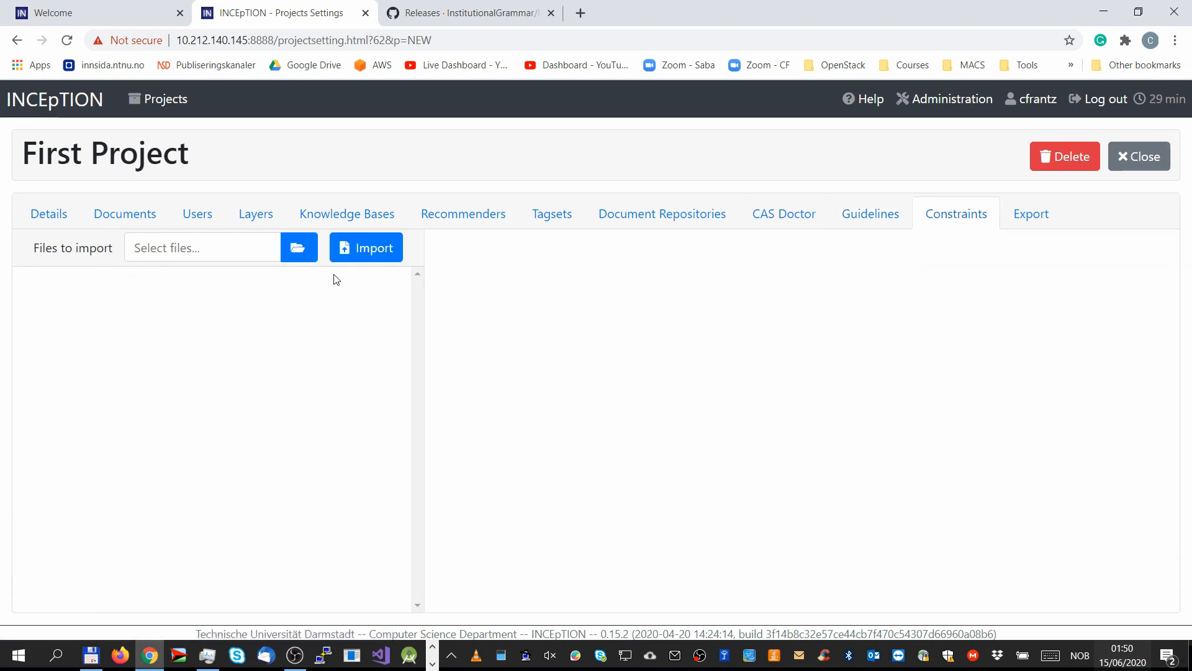
left_click(304, 264)
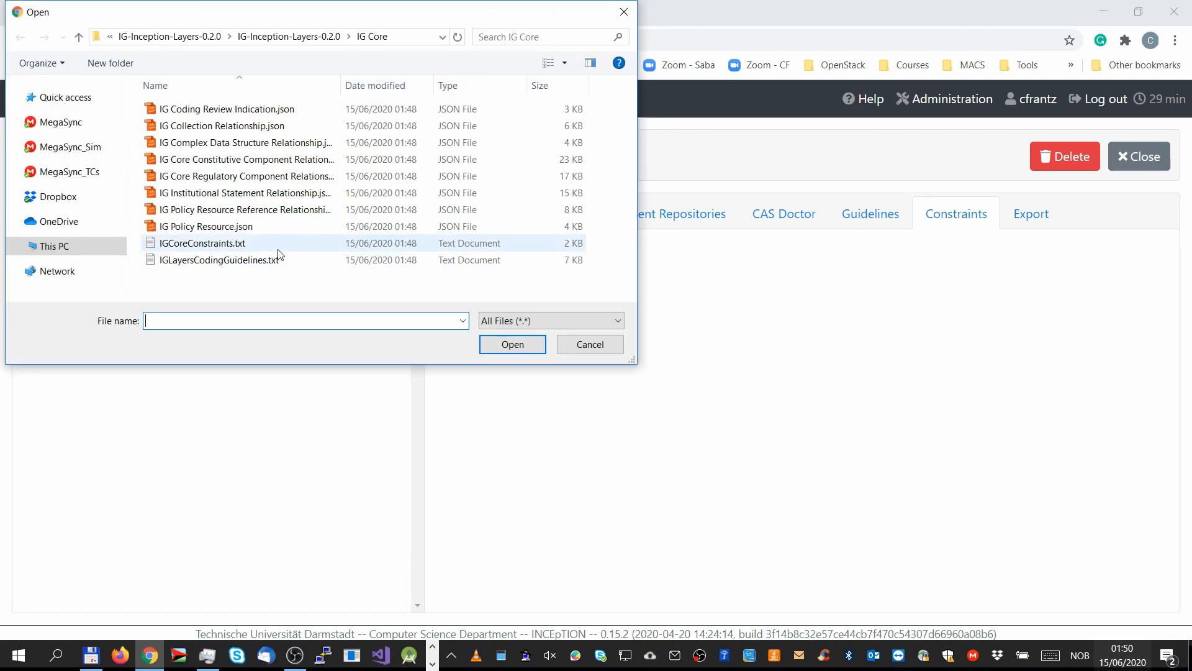
left_click(278, 247)
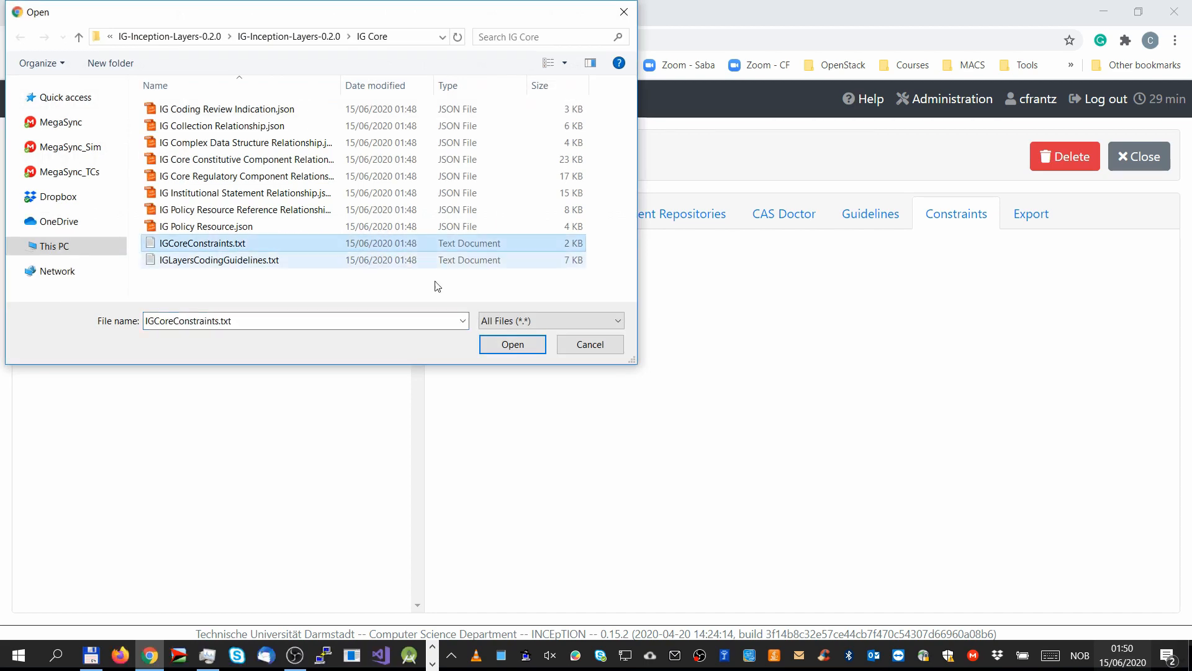
left_click(512, 344)
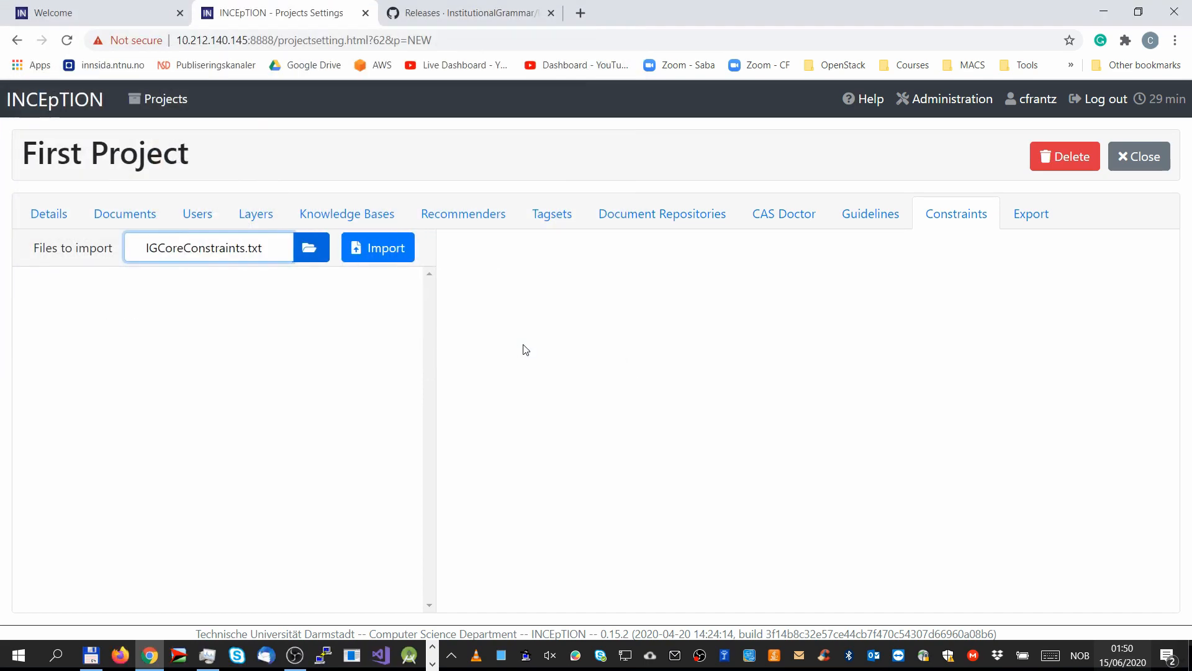
left_click(388, 267)
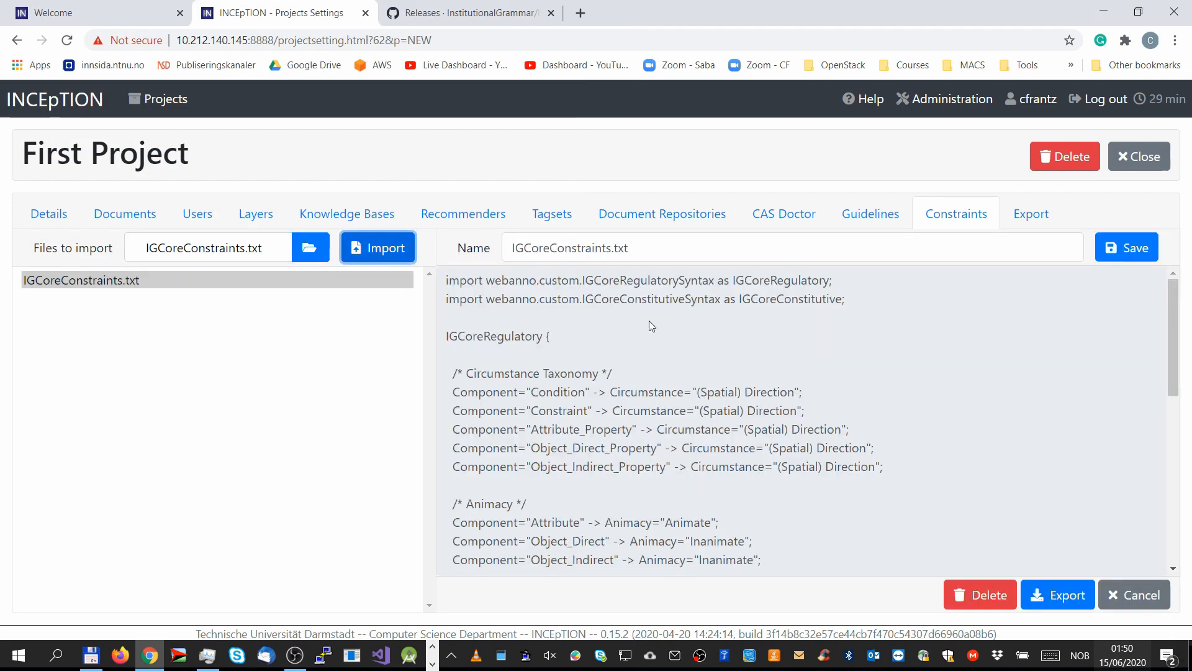
left_click(1117, 252)
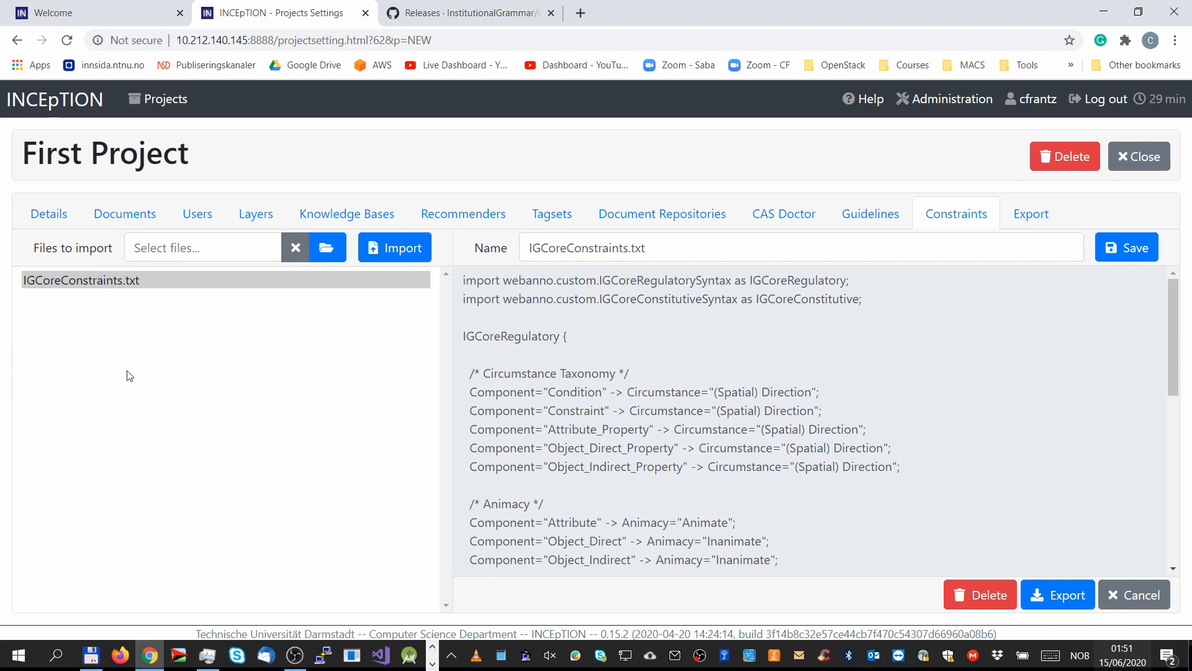
Import IGExampleStatements.txt from the Downloads folder on drive D as a plain text project document and return to the projects overview
left_click(143, 217)
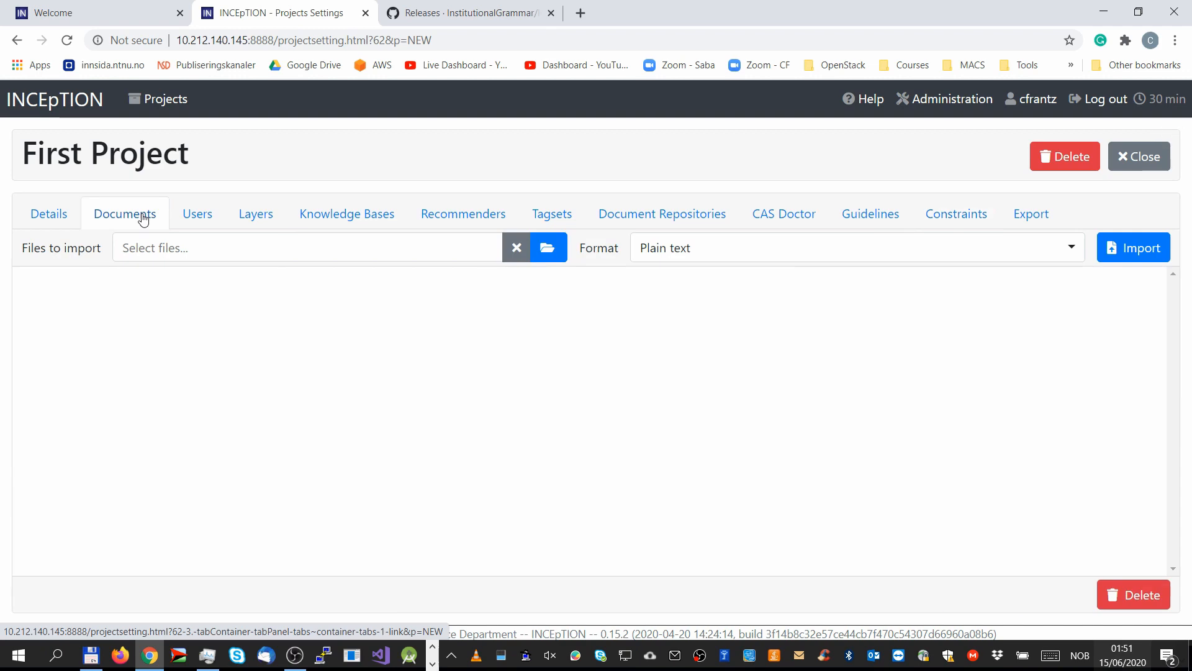
left_click(547, 252)
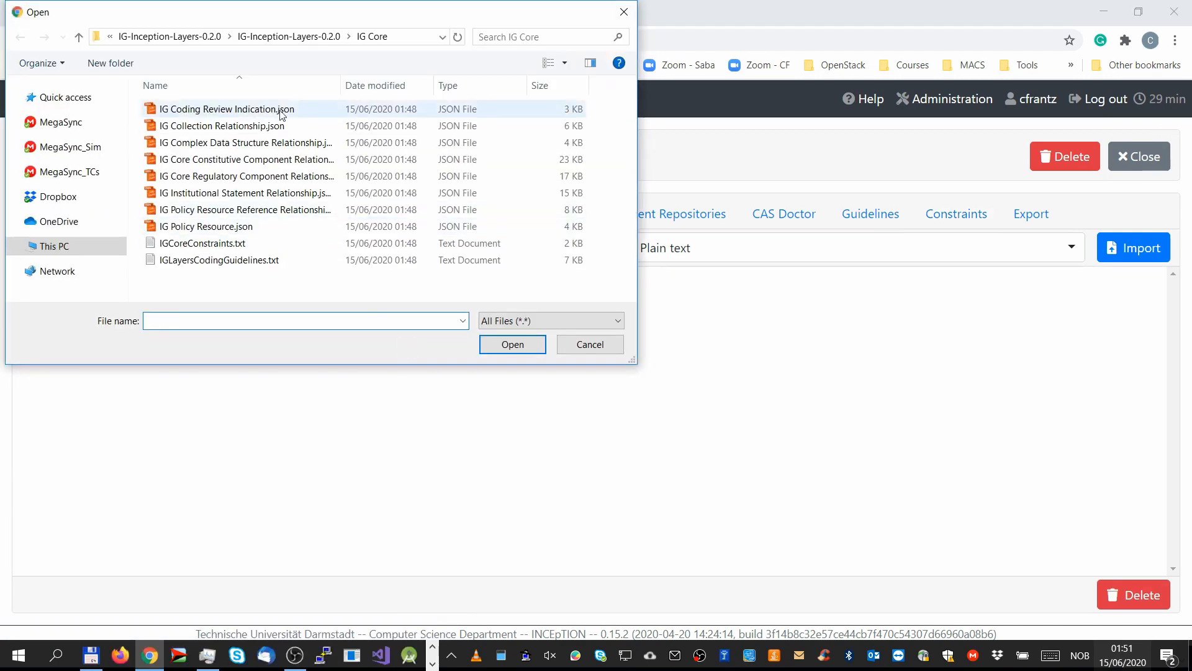
left_click(194, 37)
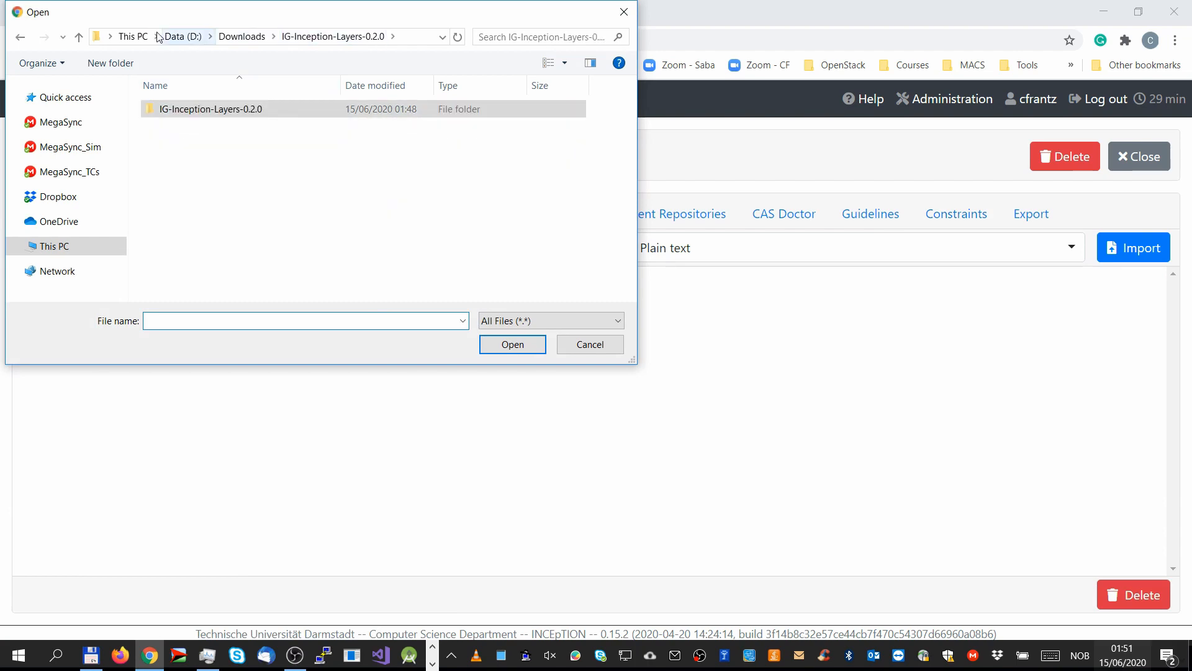
left_click(240, 37)
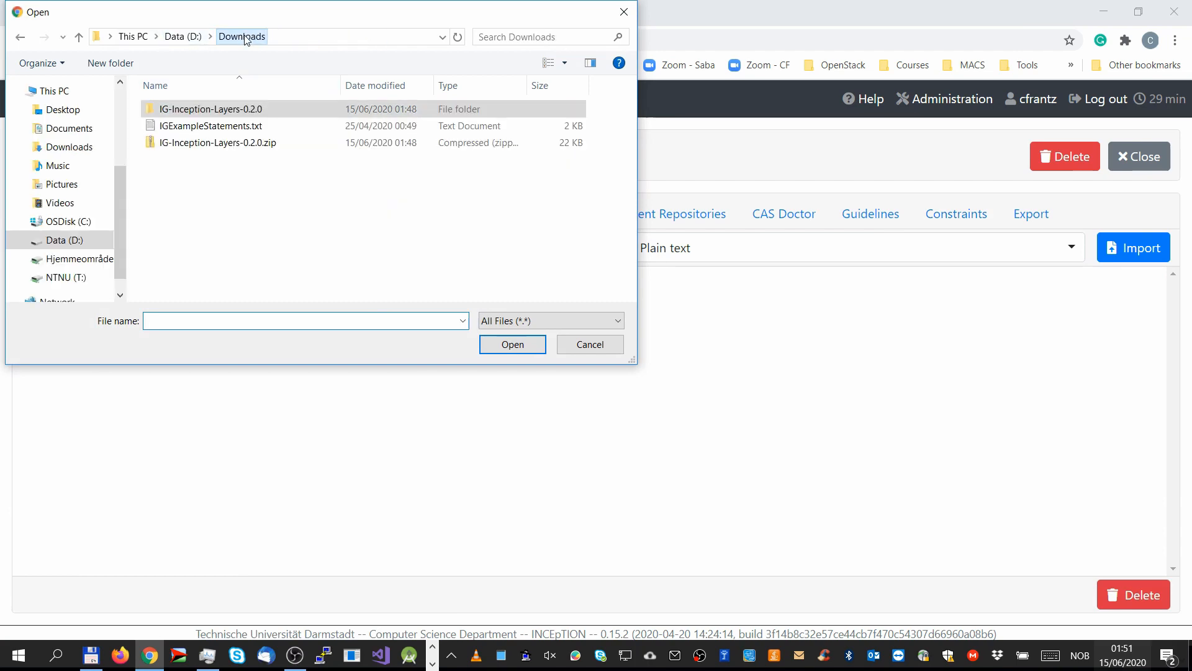
double_click(225, 127)
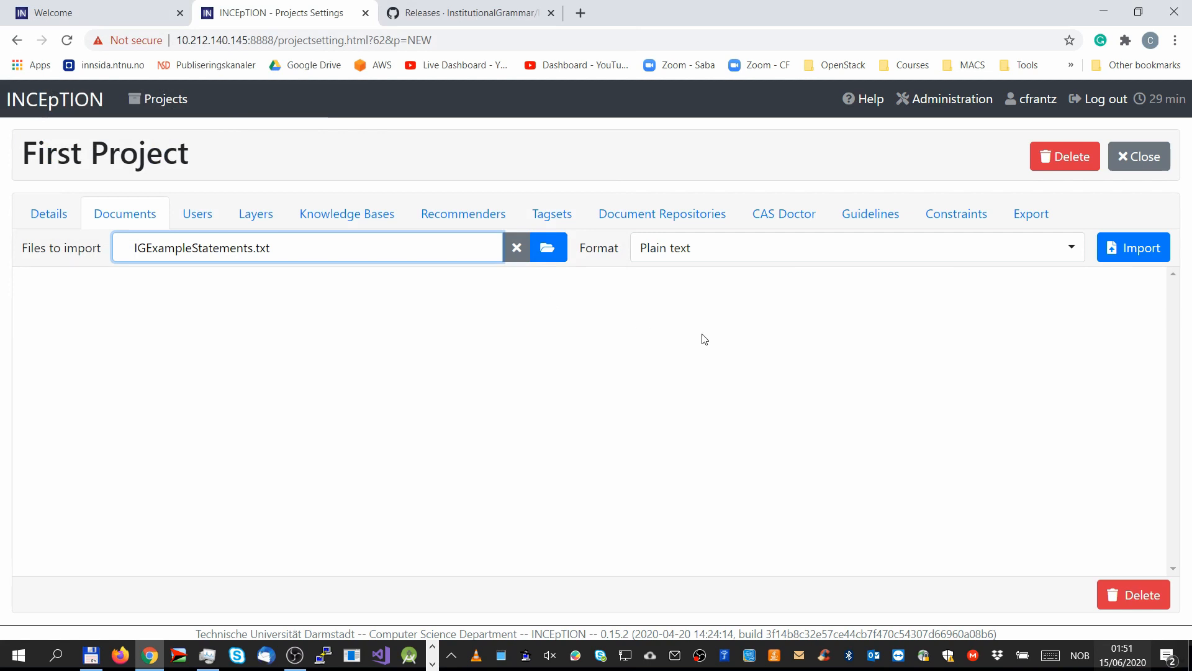
left_click(1130, 255)
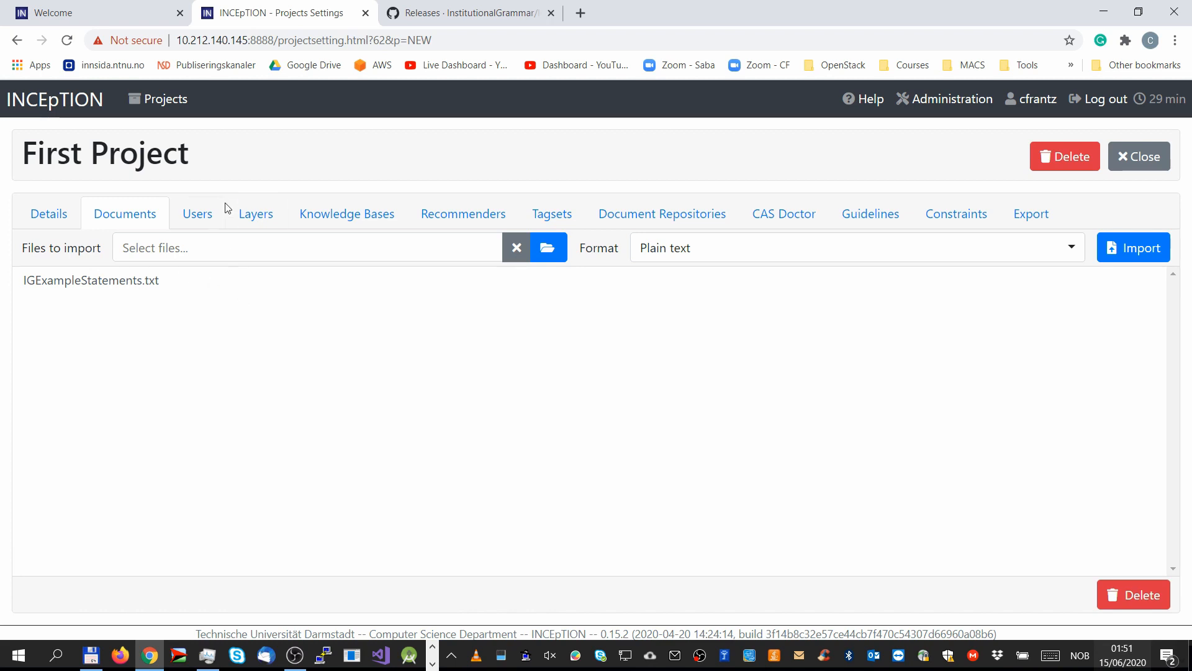
left_click(160, 103)
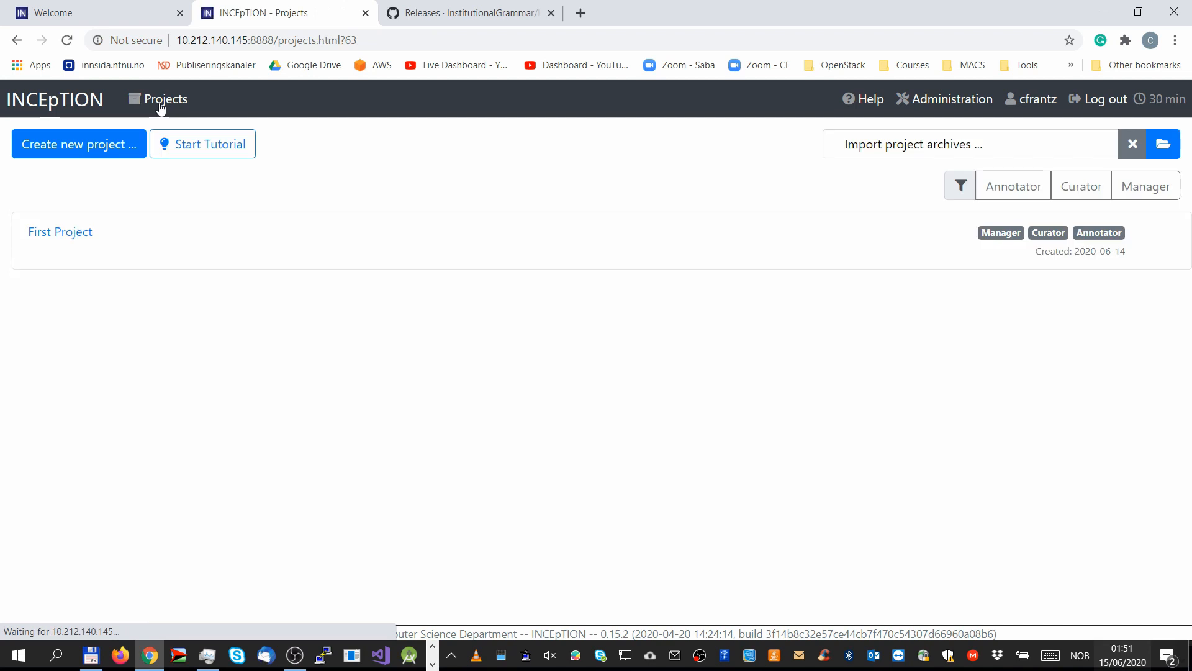
Open IGExampleStatements.txt from First Project for annotation
left_click(67, 232)
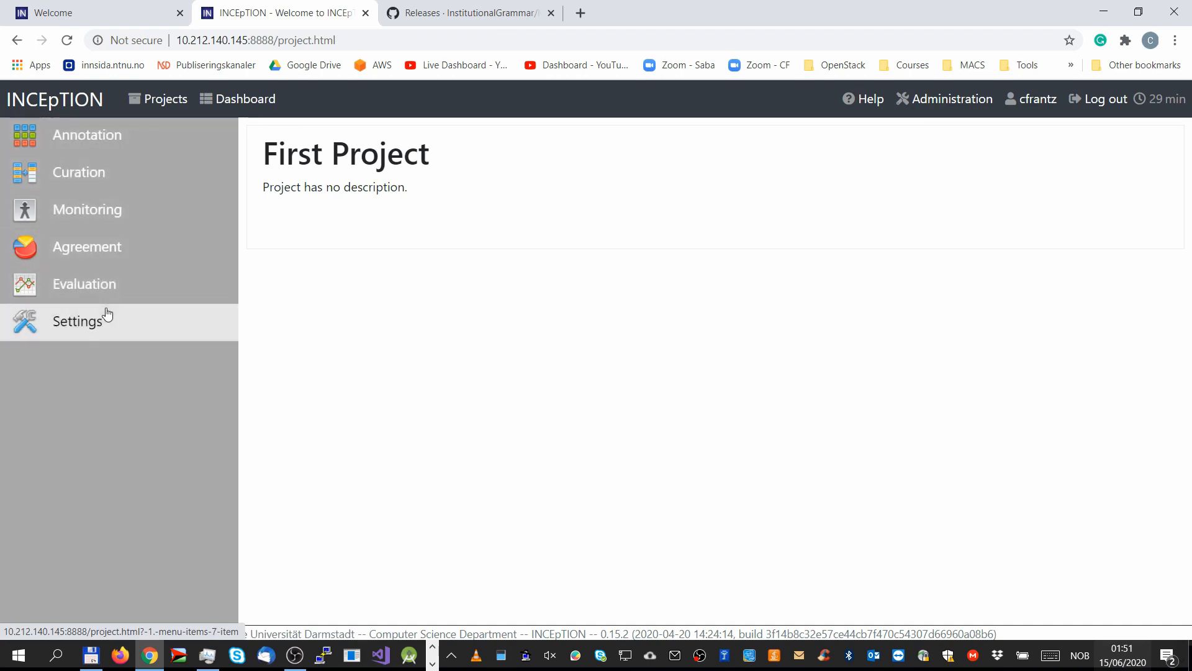
left_click(108, 142)
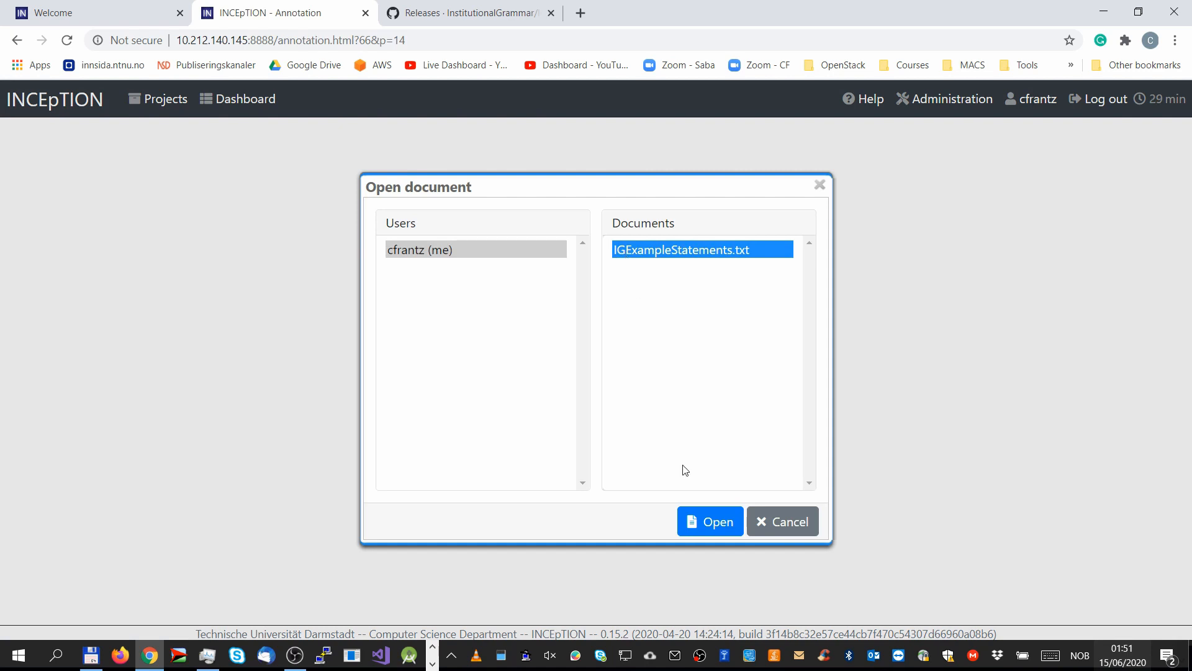
left_click(712, 522)
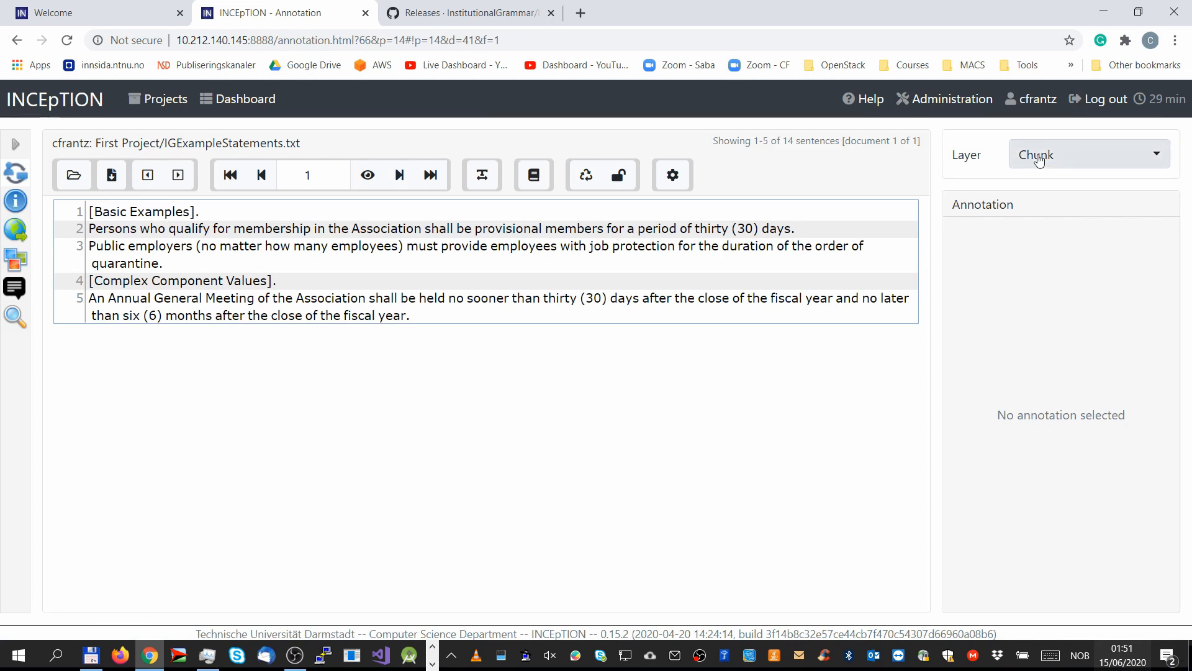
On the IG Core Regulatory Syntax layer, annotate "Public employers" as Attribute and "must" as Deontic in sentence 3
left_click(1070, 160)
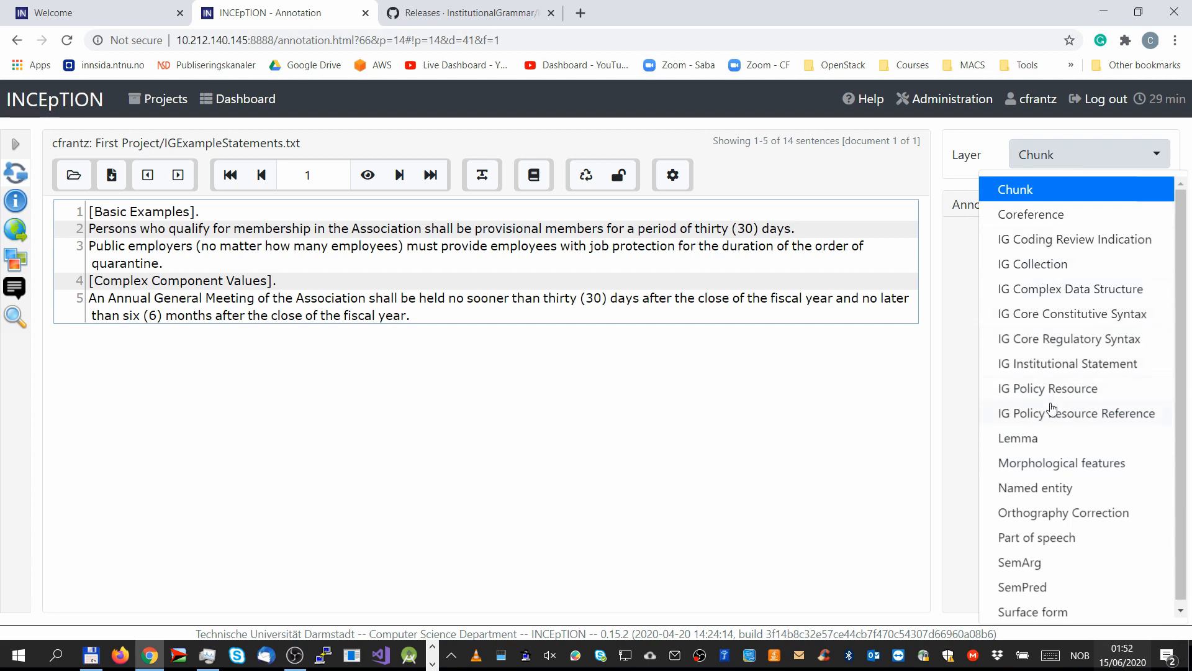
left_click(1047, 340)
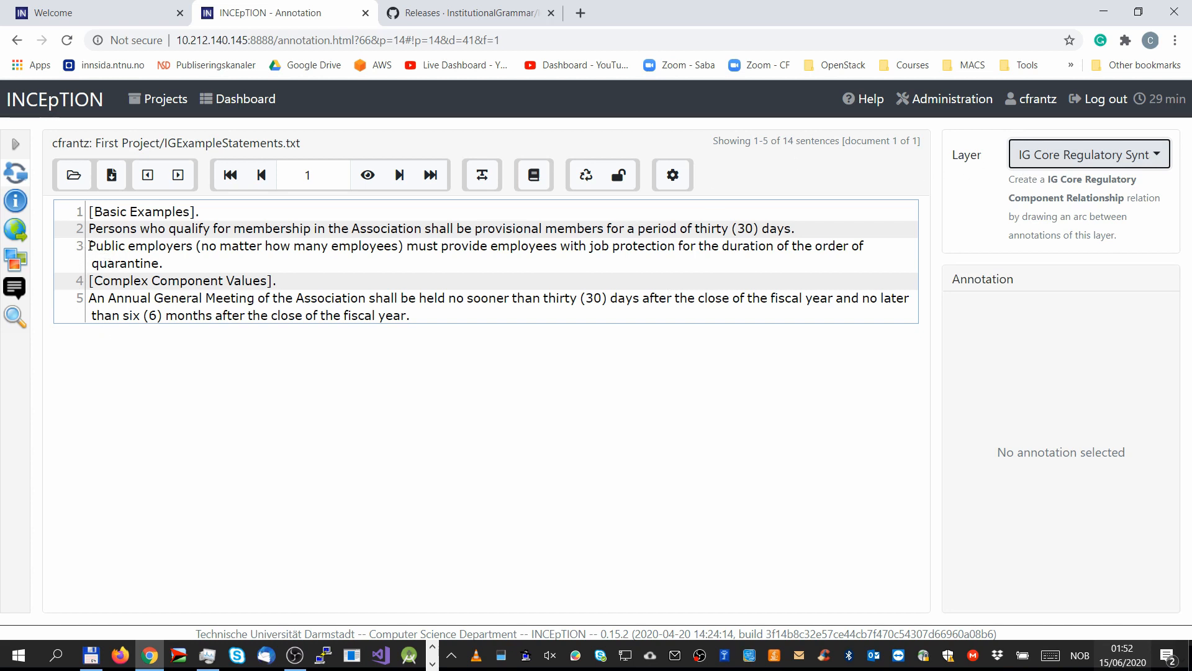
left_click_drag(91, 246, 194, 247)
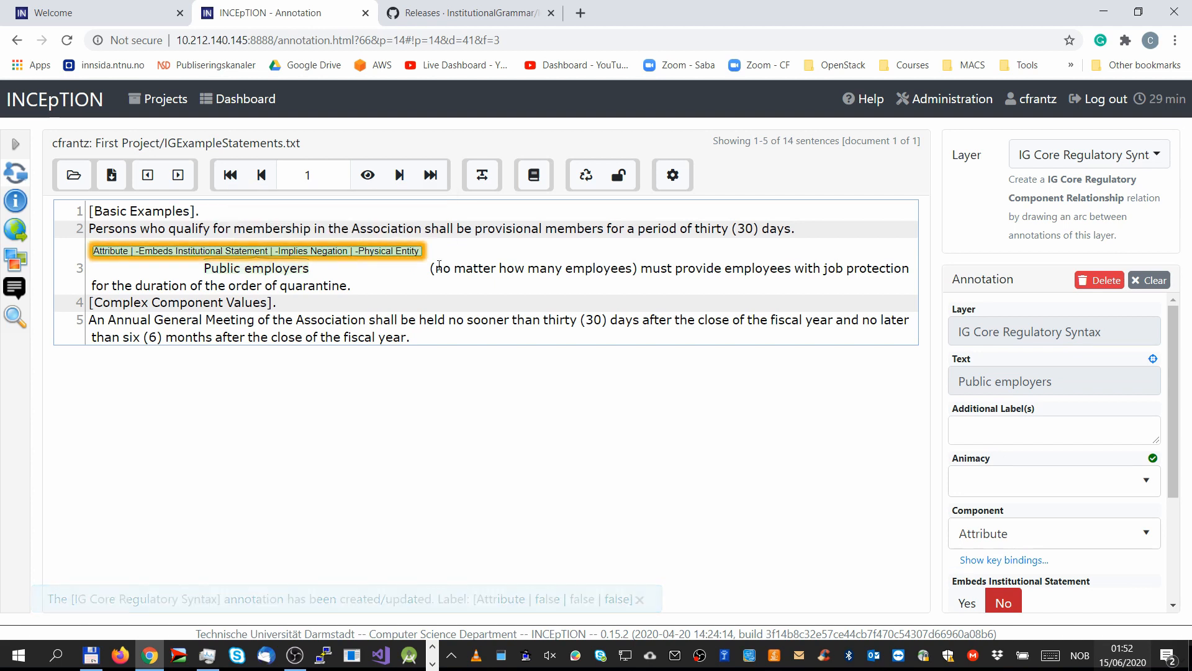
left_click_drag(645, 269, 671, 267)
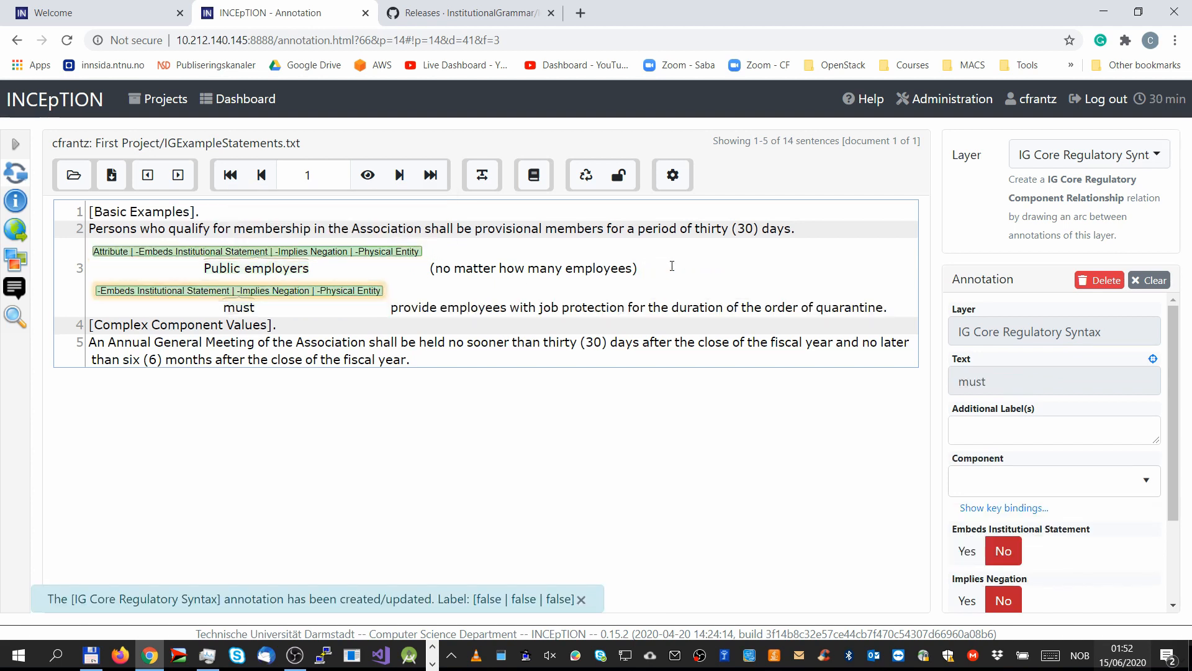
key("d")
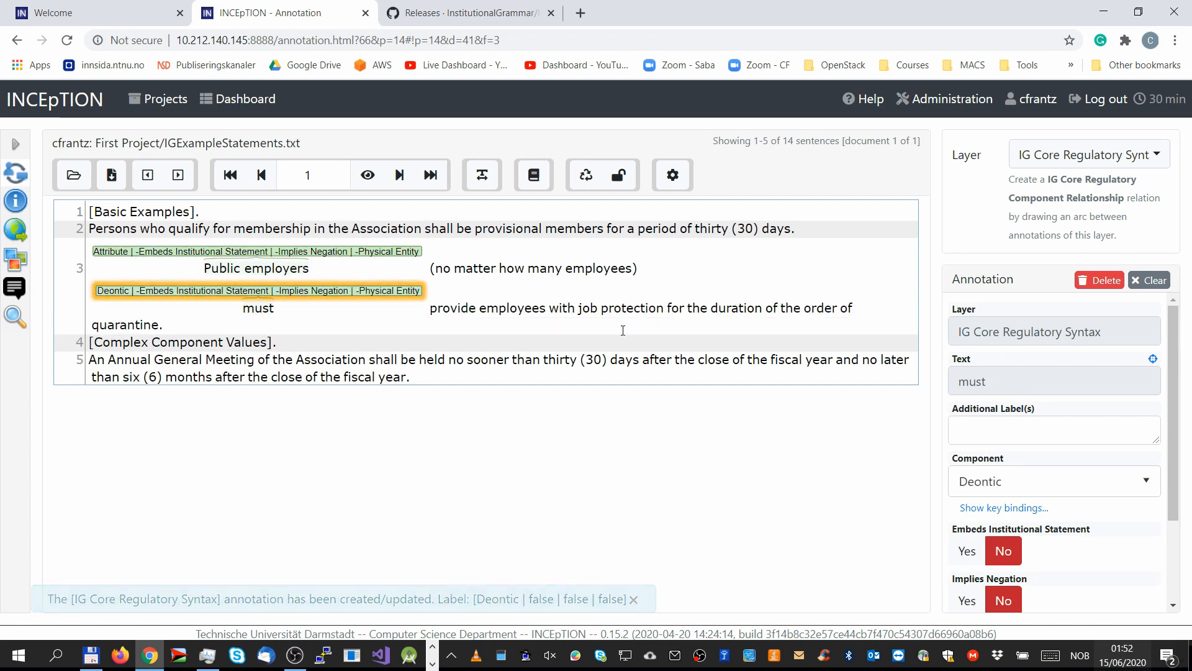
Annotate "provide" as Aim and "employees" as Object_Direct in sentence 3
left_click_drag(432, 310, 474, 309)
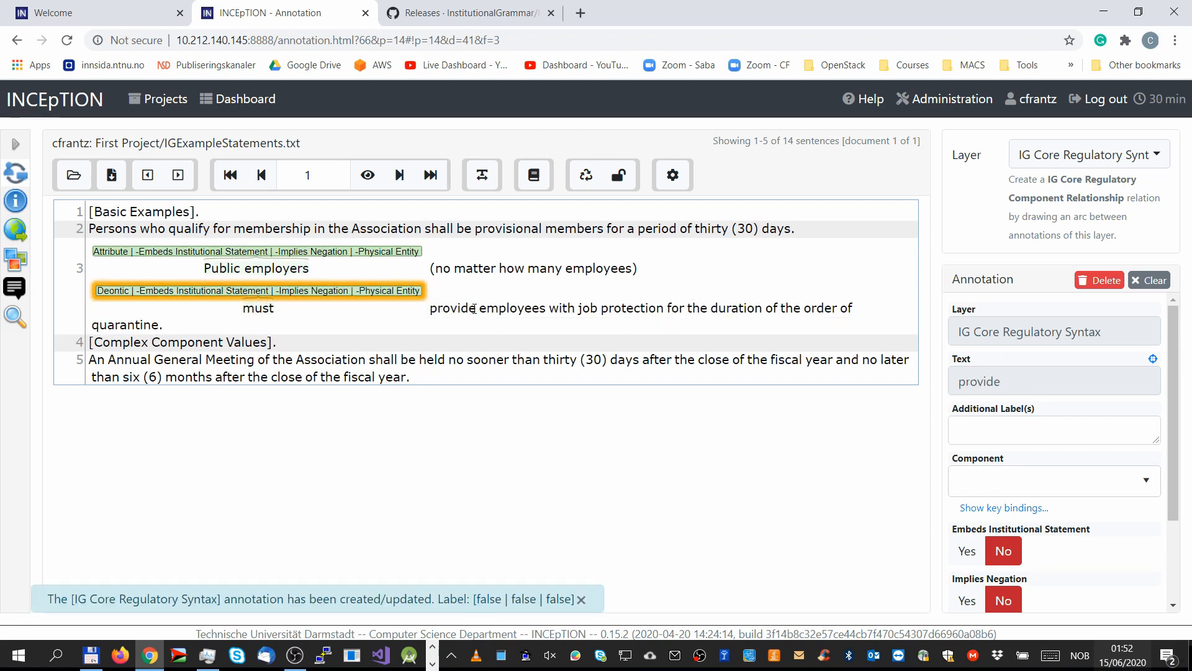
key("a")
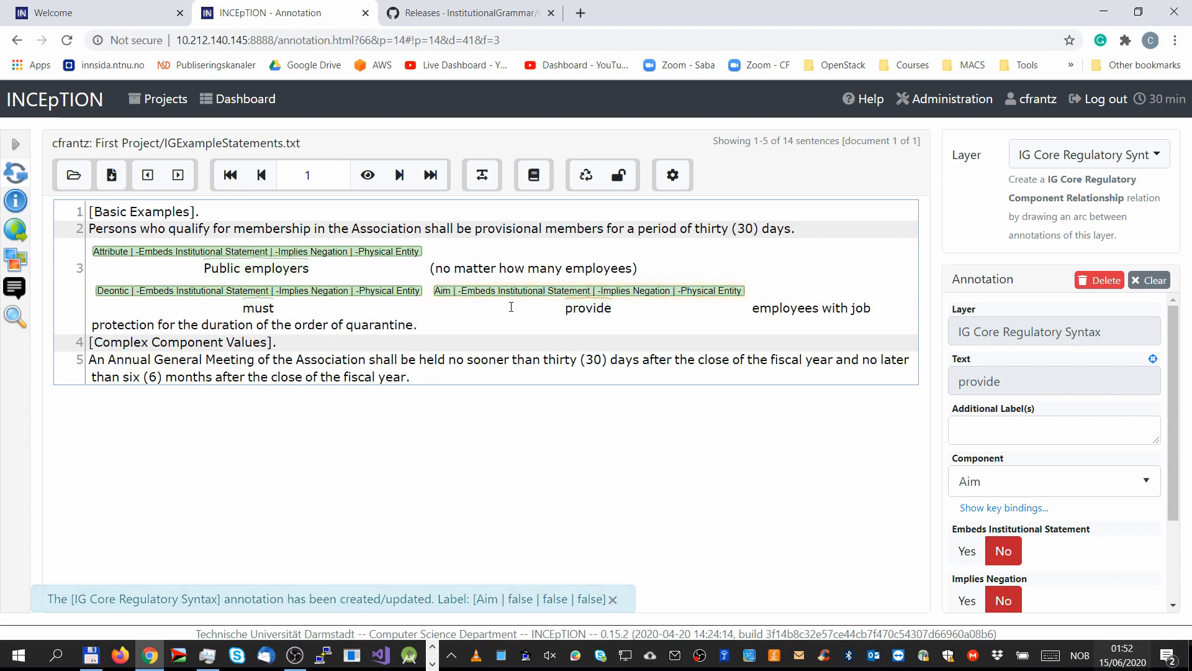
left_click_drag(754, 308, 817, 309)
key("o")
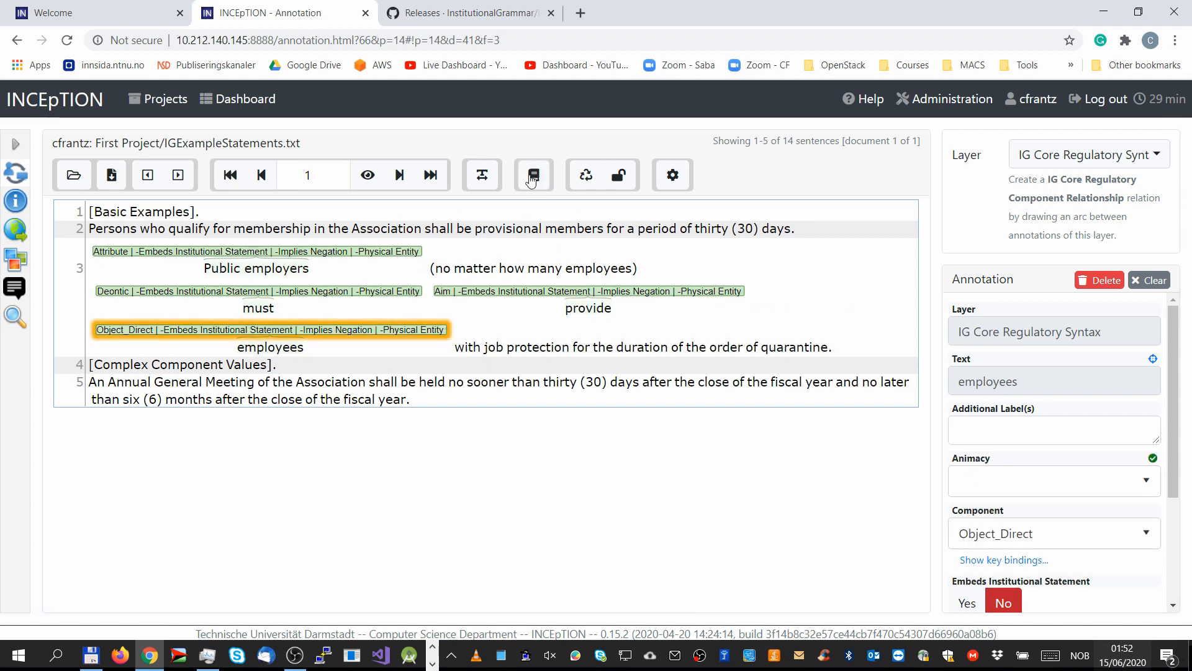
Check the available annotation layers and read through the IGLayersCodingGuidelines.txt guideline, closing it when done
left_click(1030, 155)
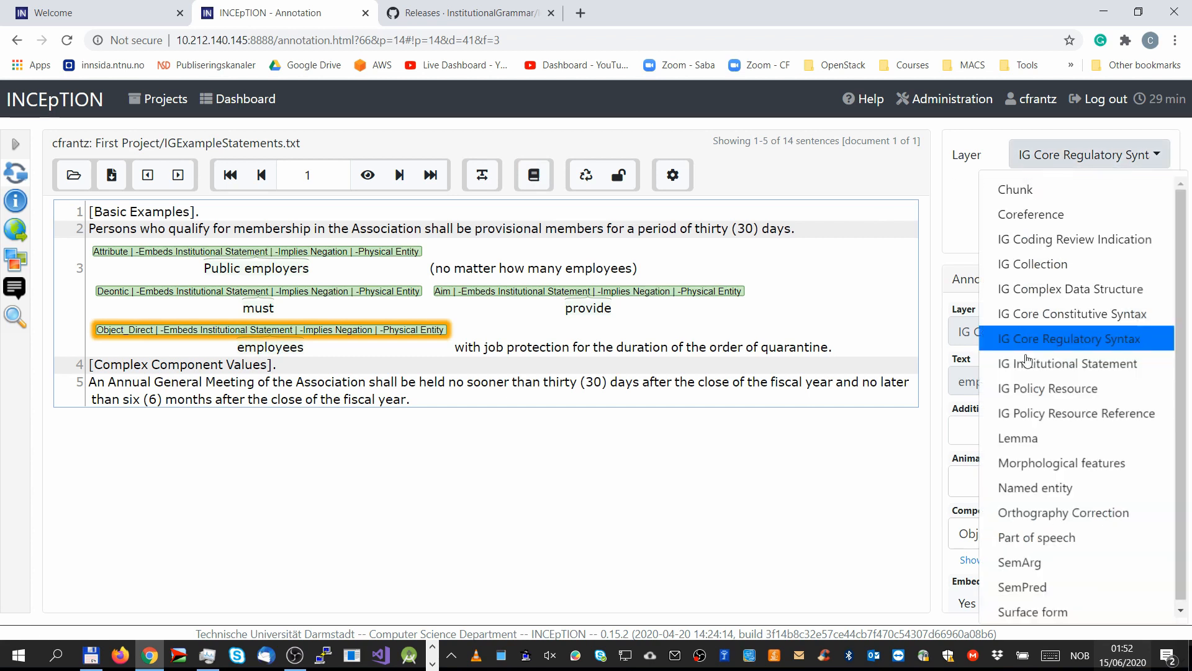
left_click(676, 261)
left_click(538, 181)
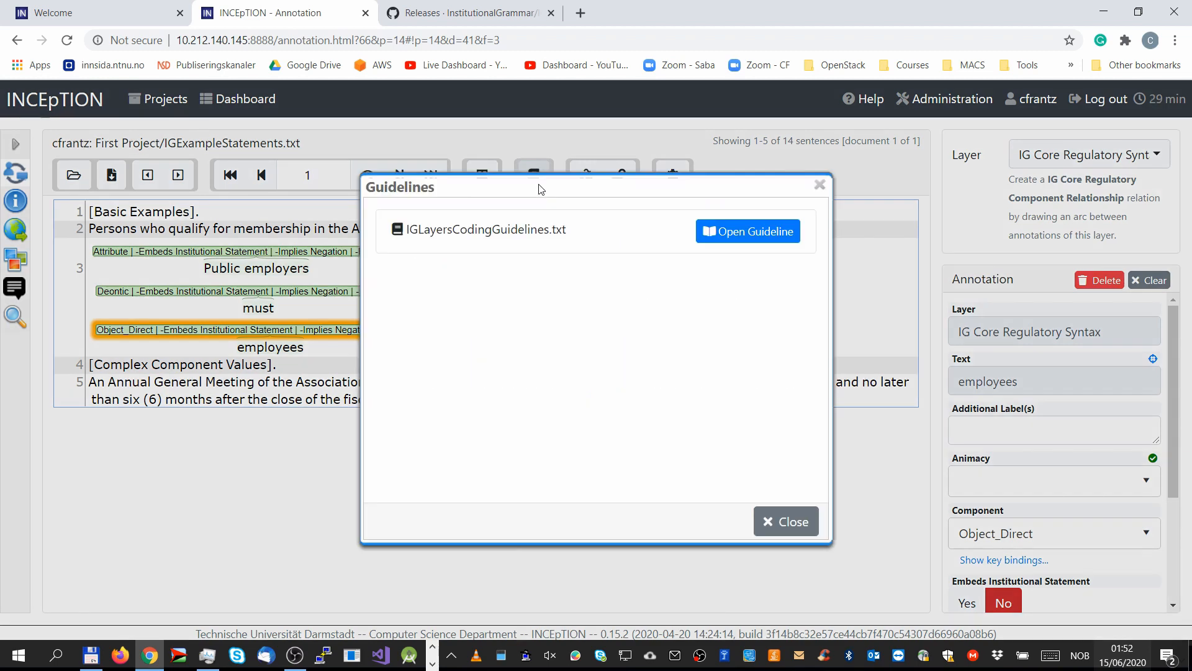
left_click(710, 231)
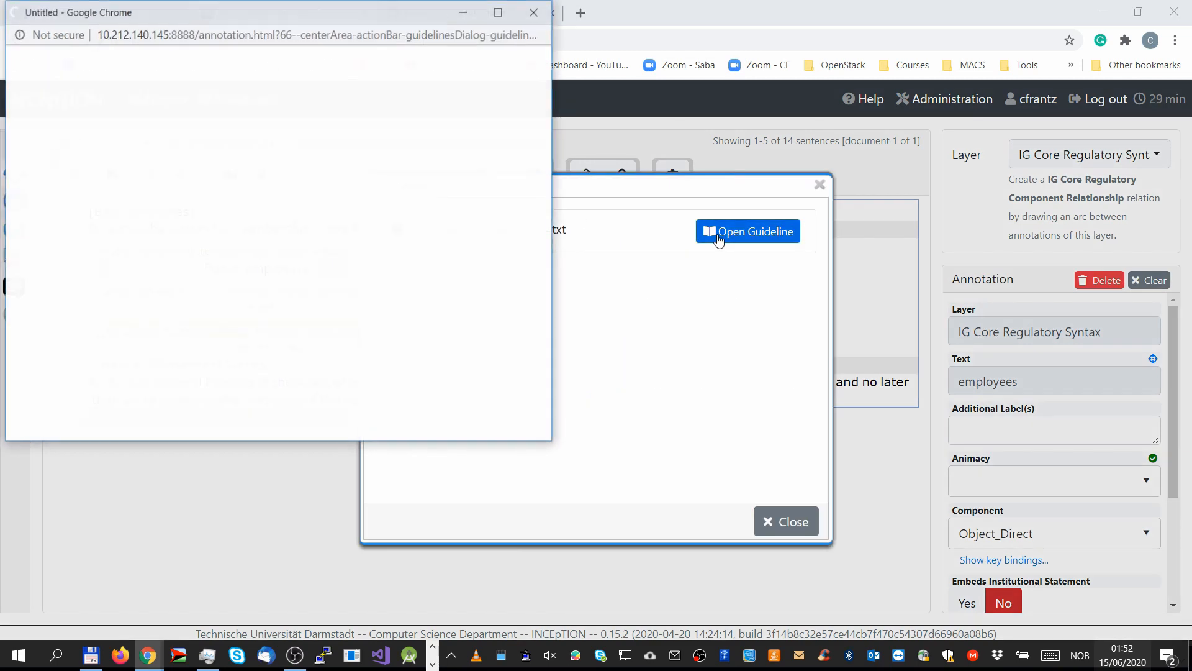
scroll(461, 259, "down", 15)
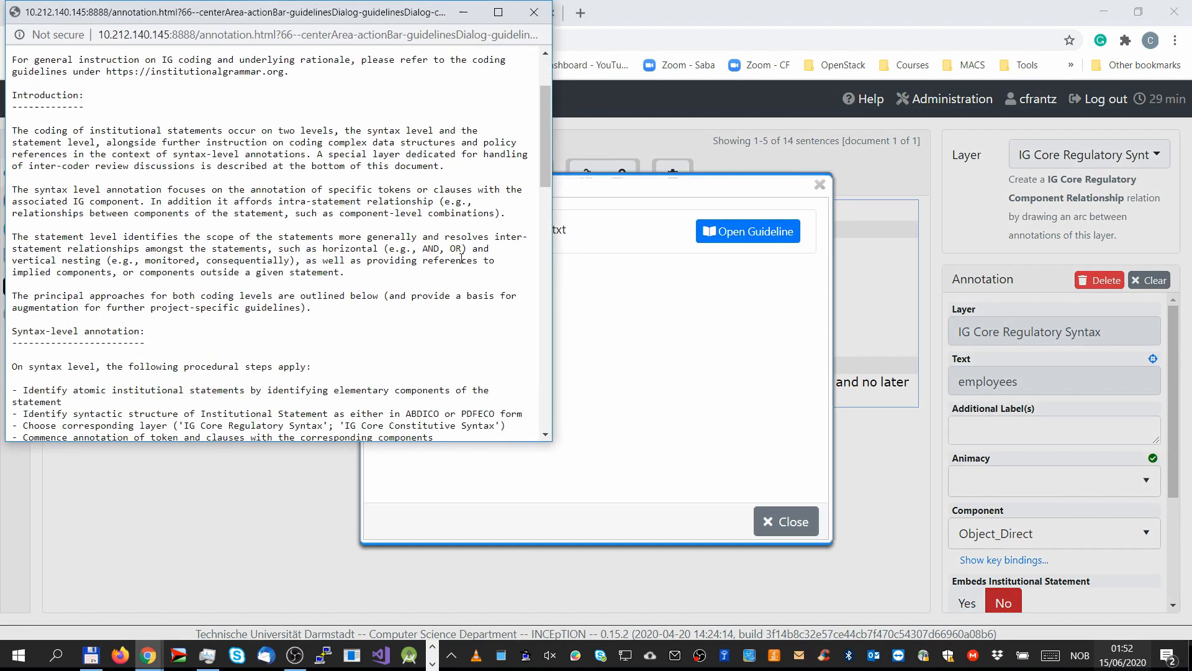
scroll(461, 259, "down", 5)
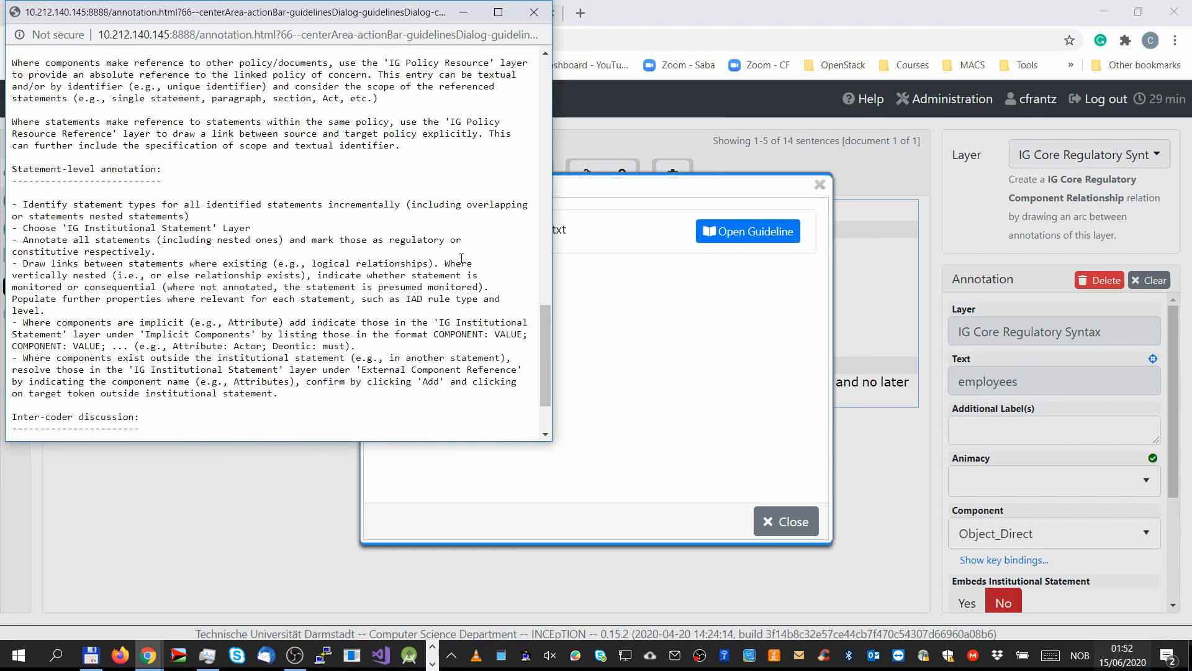
scroll(461, 261, "up", 20)
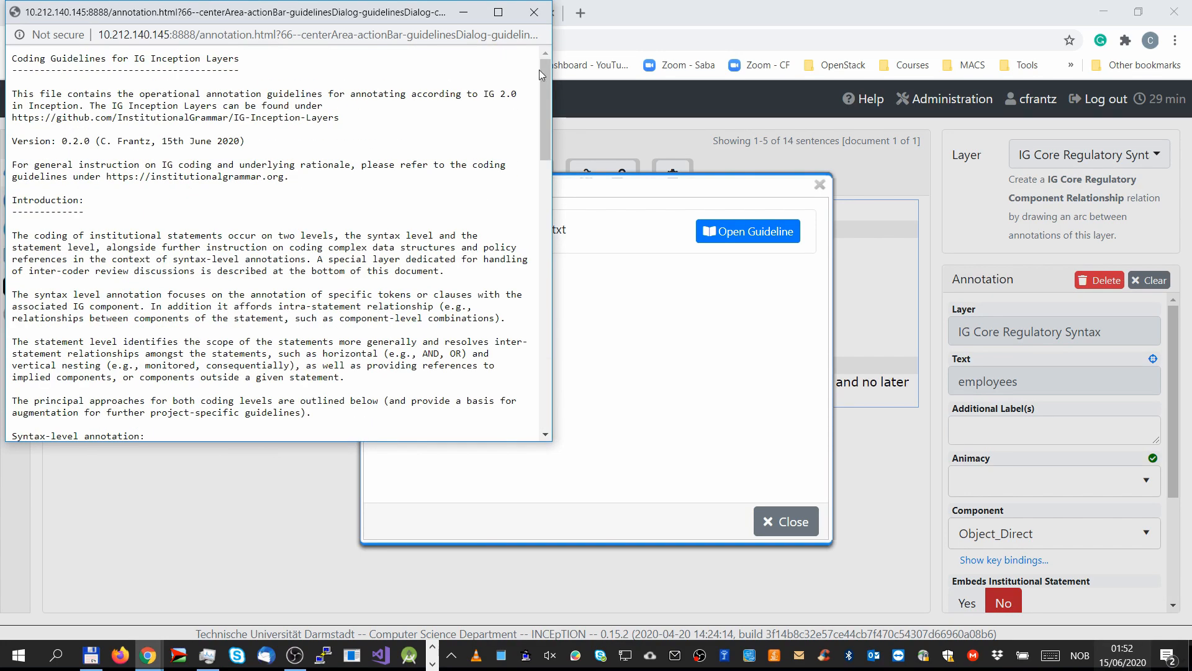
left_click(534, 13)
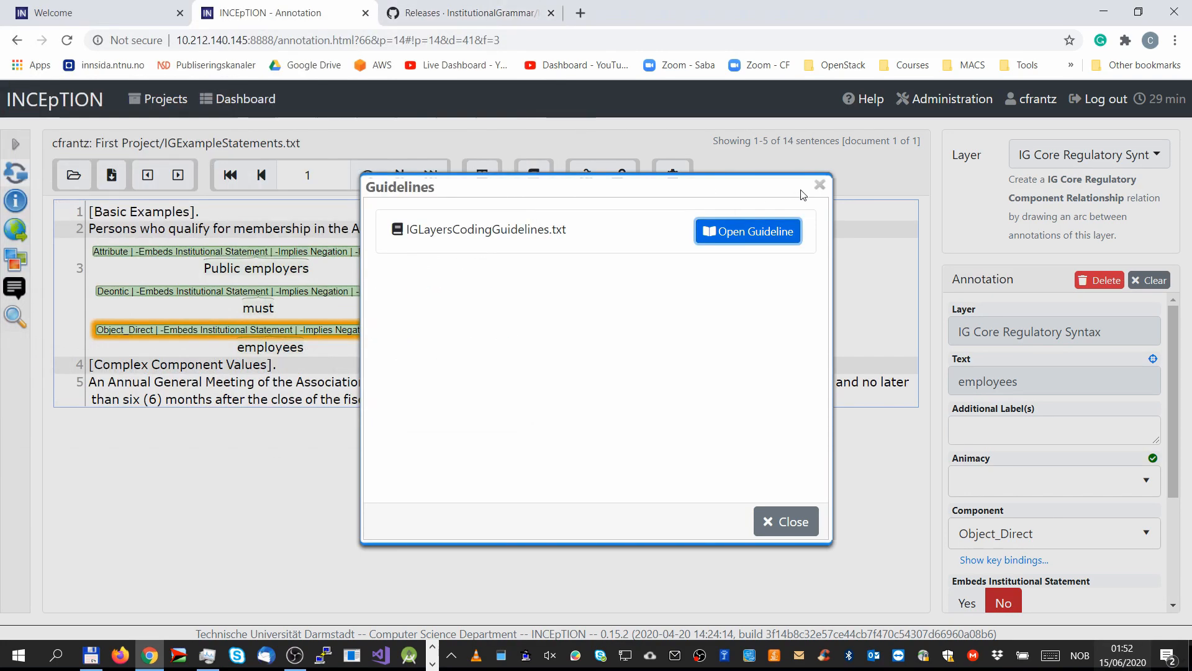
left_click(819, 185)
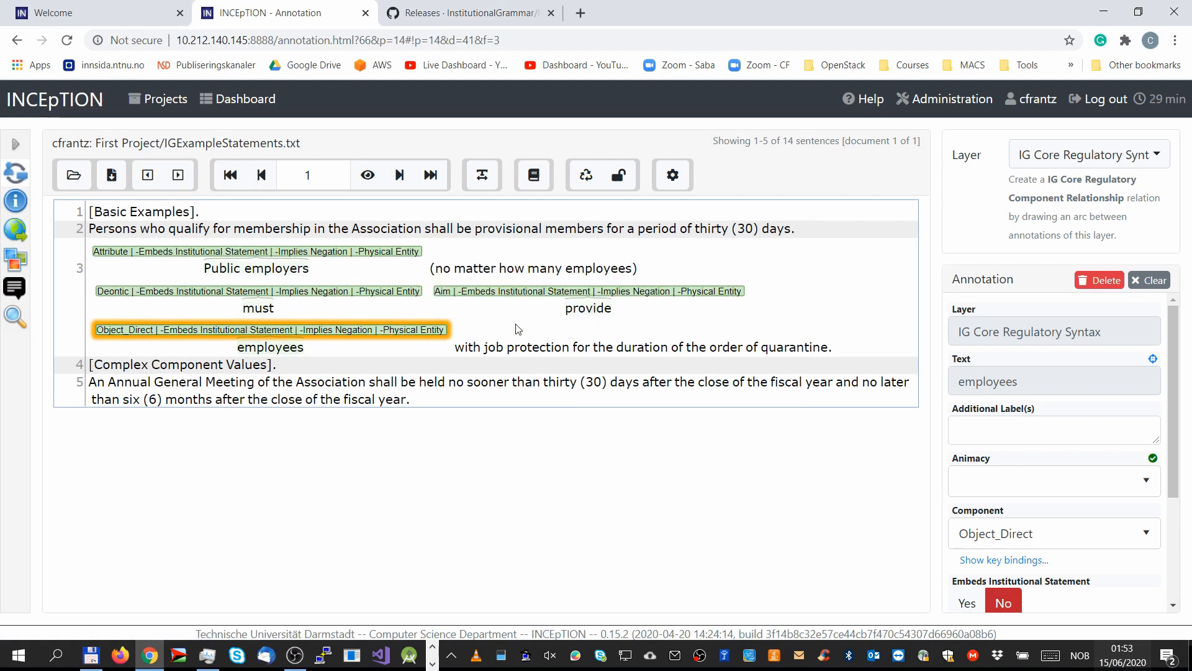
Set the annotation page size to 50 rows in the display preferences and look over the document's sentences
left_click(672, 175)
left_click_drag(721, 363, 769, 369)
type("0")
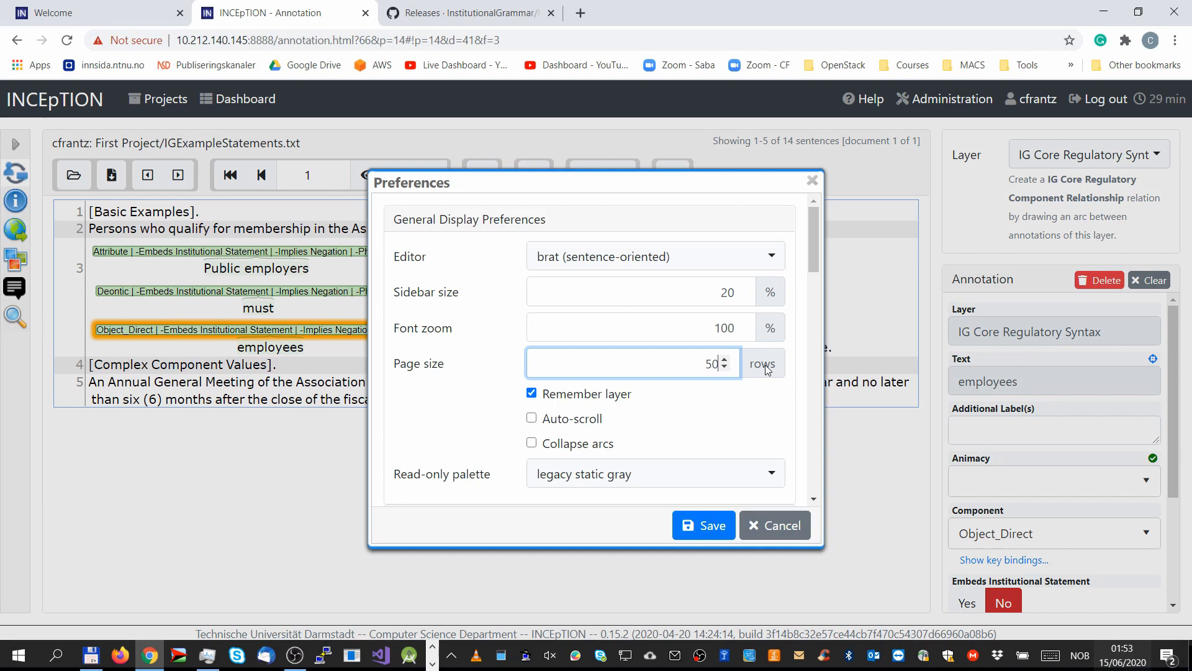
left_click(709, 530)
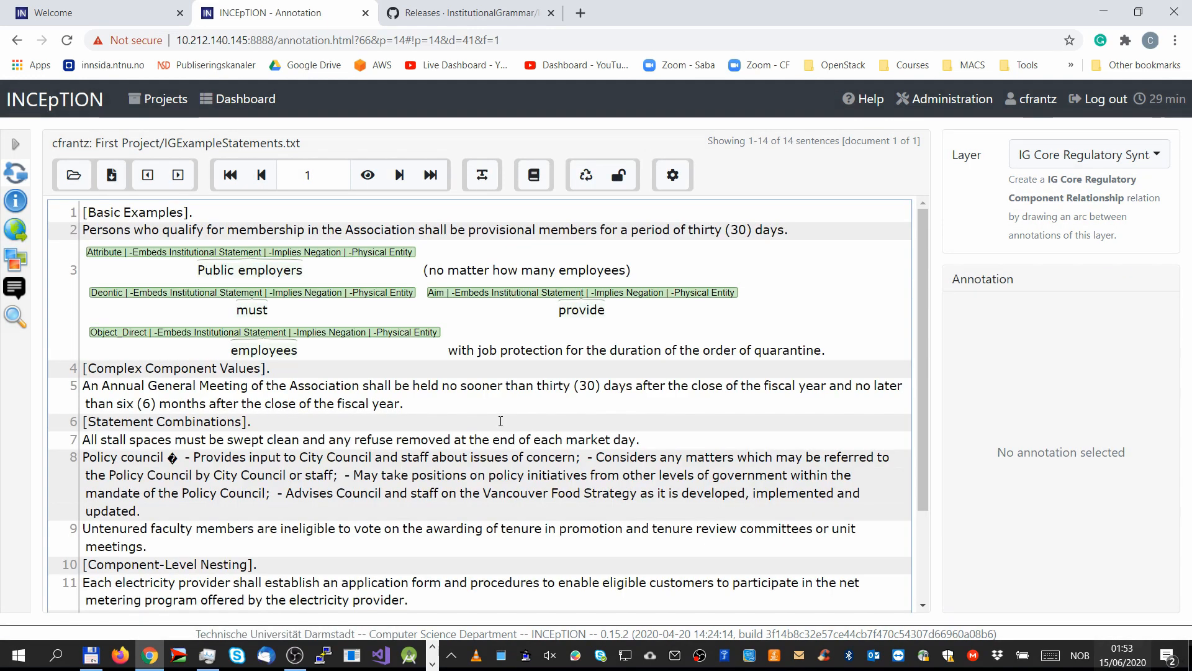
scroll(500, 421, "down", 3)
scroll(435, 438, "up", 3)
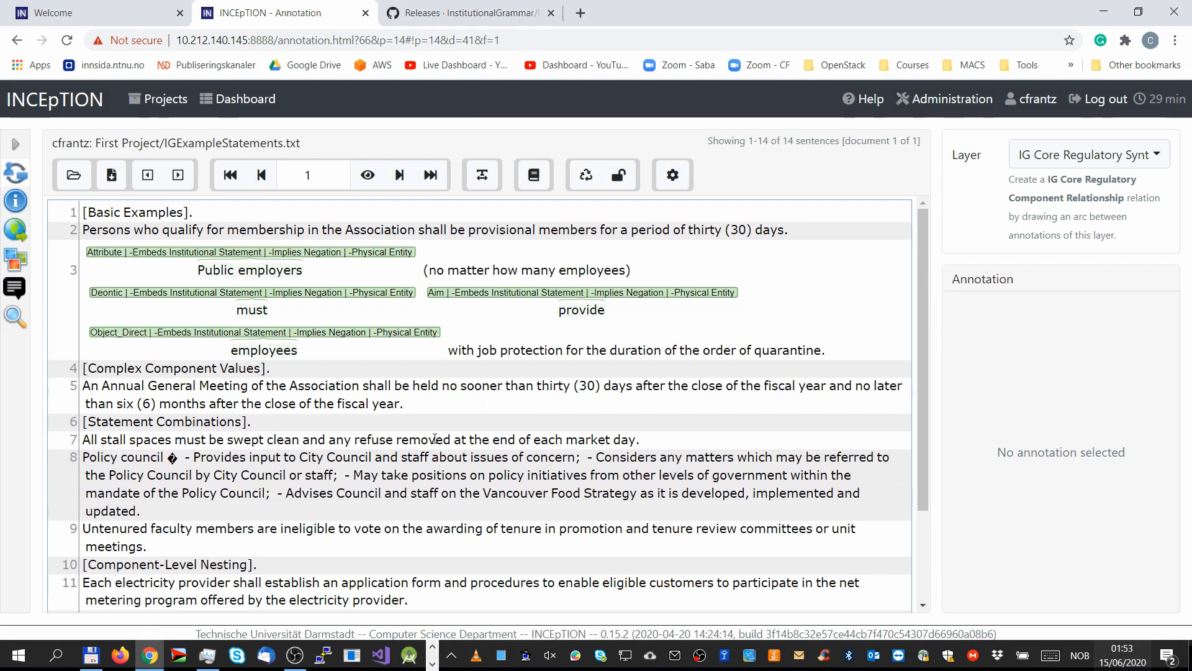